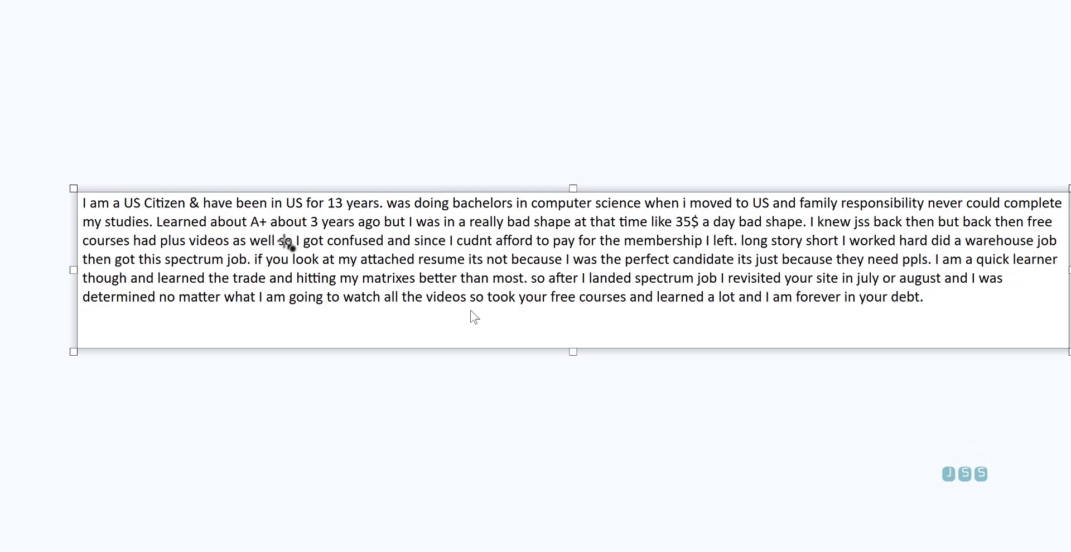
Draw red outline boxes around the A+ sentence and the closing line about the free courses.
{"action": "mouse_move", "coordinate": [153, 213]}
{"action": "left_mouse_down"}
{"action": "mouse_move", "coordinate": [652, 247]}
{"action": "mouse_move", "coordinate": [831, 242]}
{"action": "mouse_move", "coordinate": [820, 230]}
{"action": "left_mouse_up"}
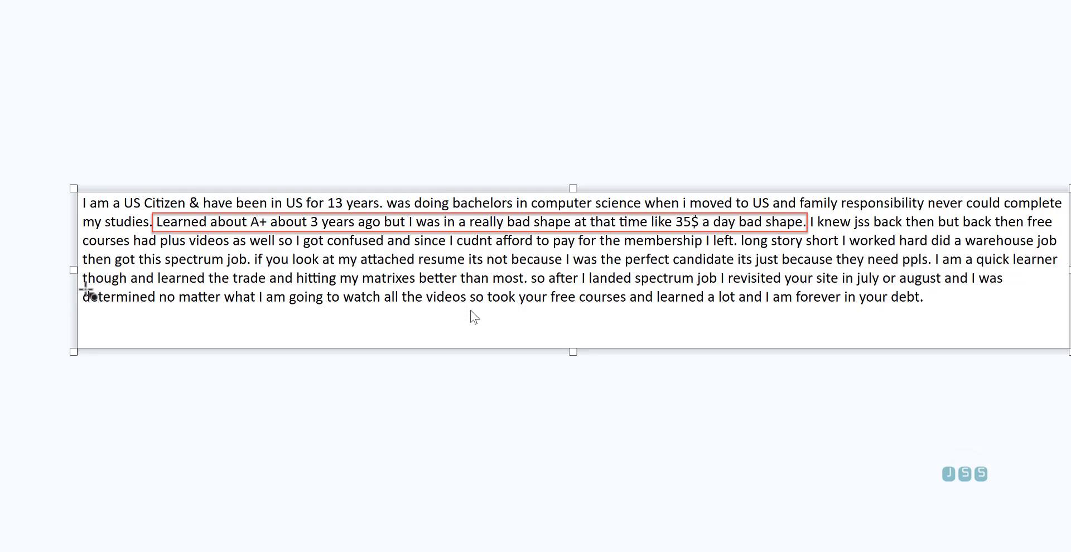
{"action": "mouse_move", "coordinate": [86, 289]}
{"action": "left_mouse_down"}
{"action": "mouse_move", "coordinate": [520, 315]}
{"action": "mouse_move", "coordinate": [957, 320]}
{"action": "left_mouse_up"}
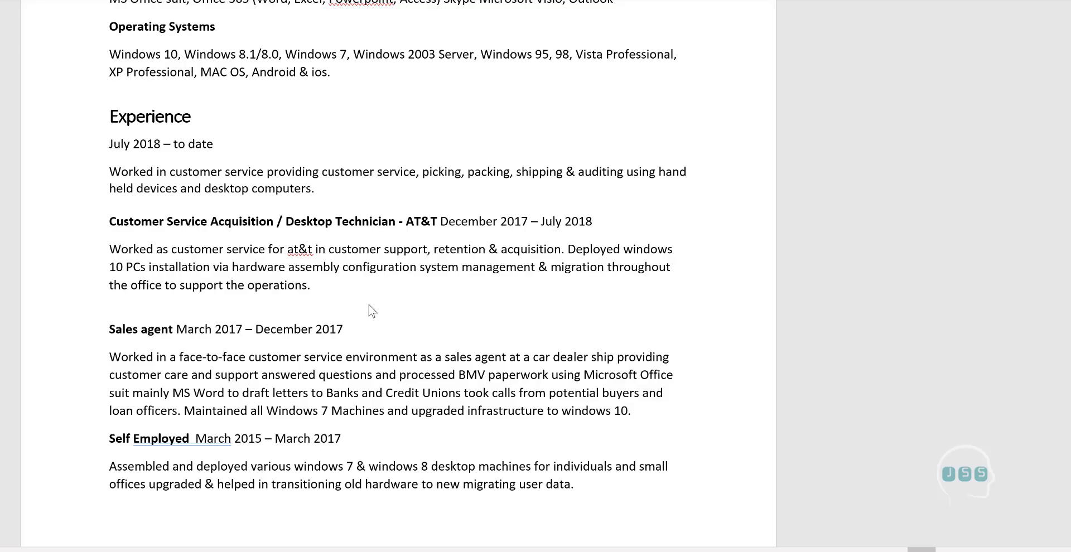
{"action": "scroll", "coordinate": [369, 310], "scroll_direction": "down", "scroll_amount": 1}
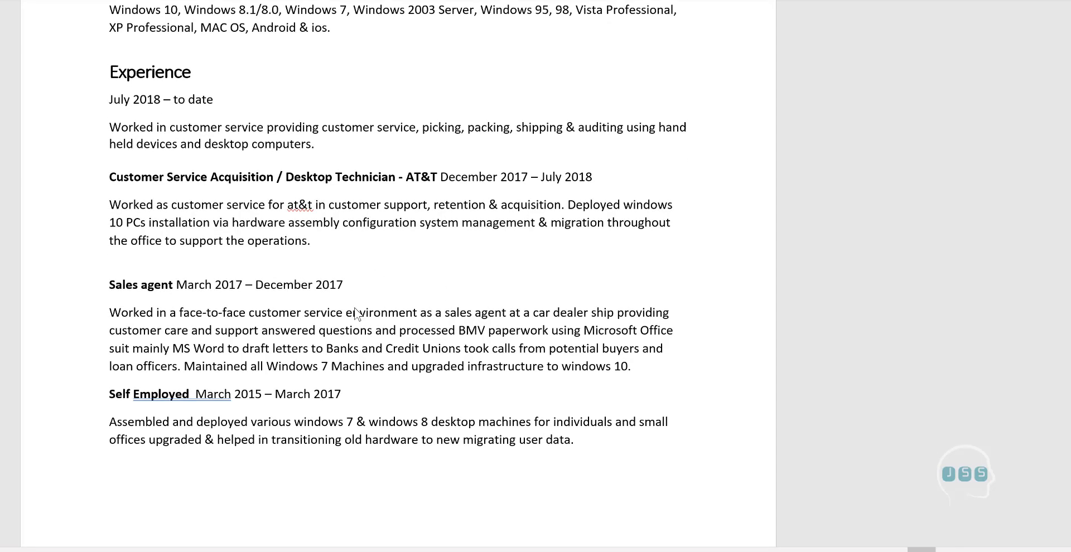
{"action": "scroll", "coordinate": [296, 277], "scroll_direction": "down", "scroll_amount": 2}
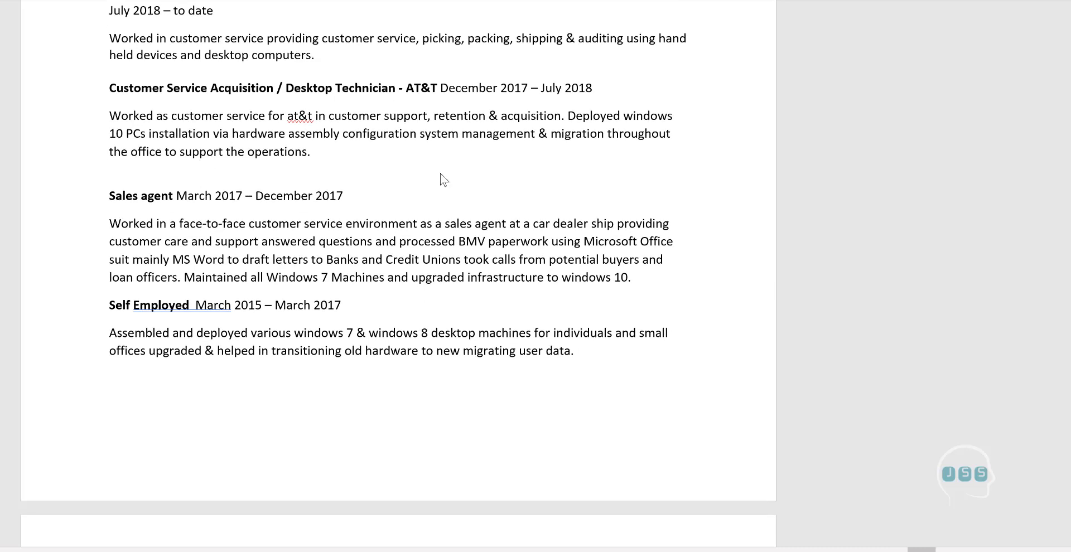
{"action": "scroll", "coordinate": [223, 205], "scroll_direction": "down", "scroll_amount": 2}
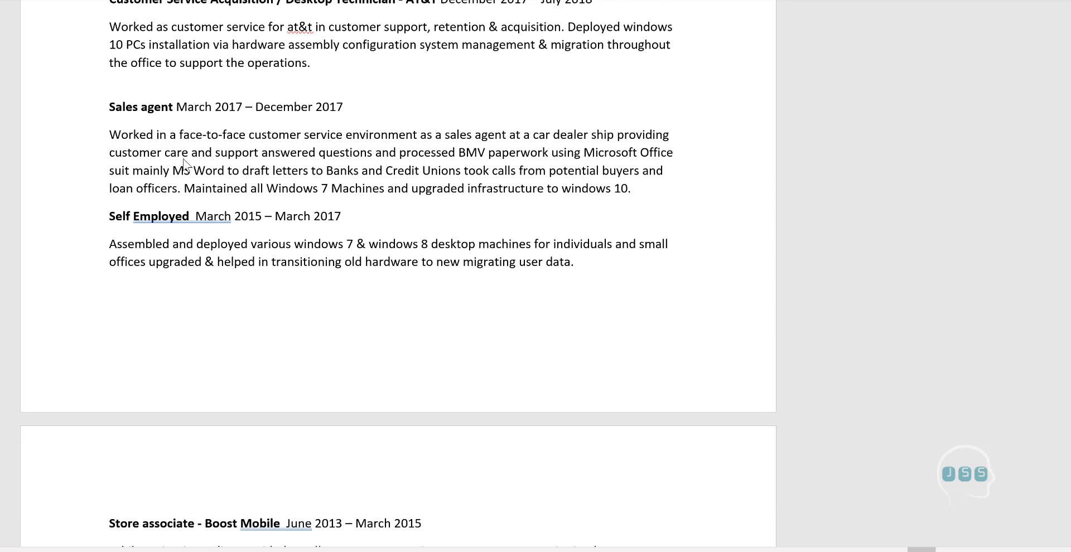
{"action": "scroll", "coordinate": [176, 175], "scroll_direction": "up", "scroll_amount": 3}
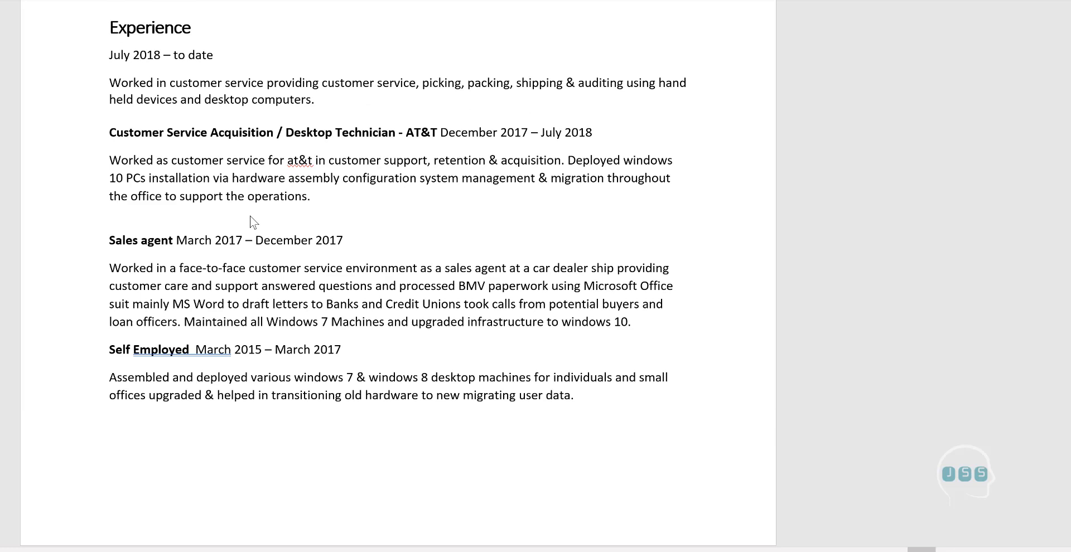
{"action": "scroll", "coordinate": [251, 251], "scroll_direction": "down", "scroll_amount": 4}
{"action": "scroll", "coordinate": [257, 270], "scroll_direction": "down", "scroll_amount": 4}
{"action": "scroll", "coordinate": [209, 251], "scroll_direction": "down", "scroll_amount": 1}
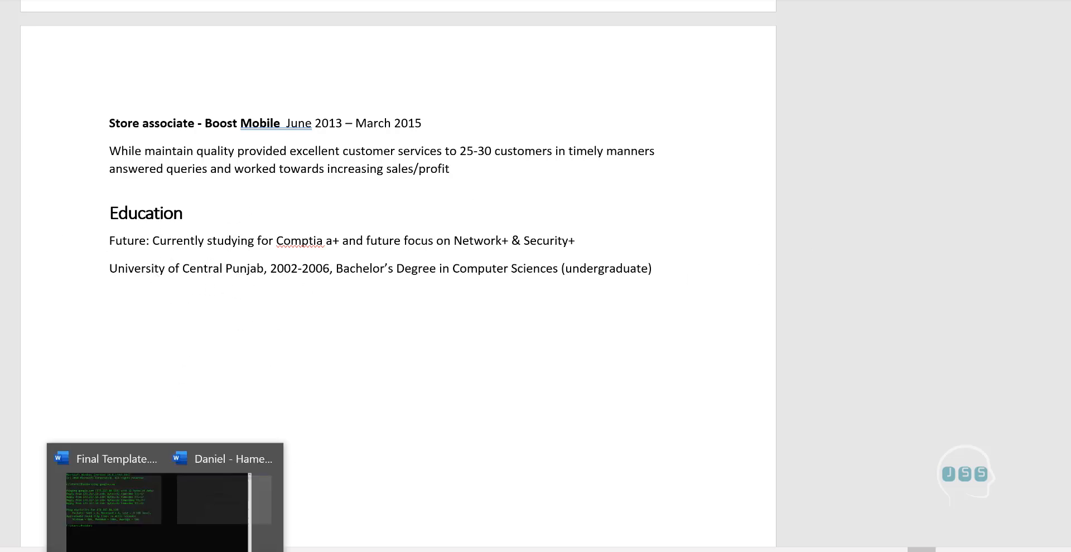
{"action": "left_click", "coordinate": [59, 511]}
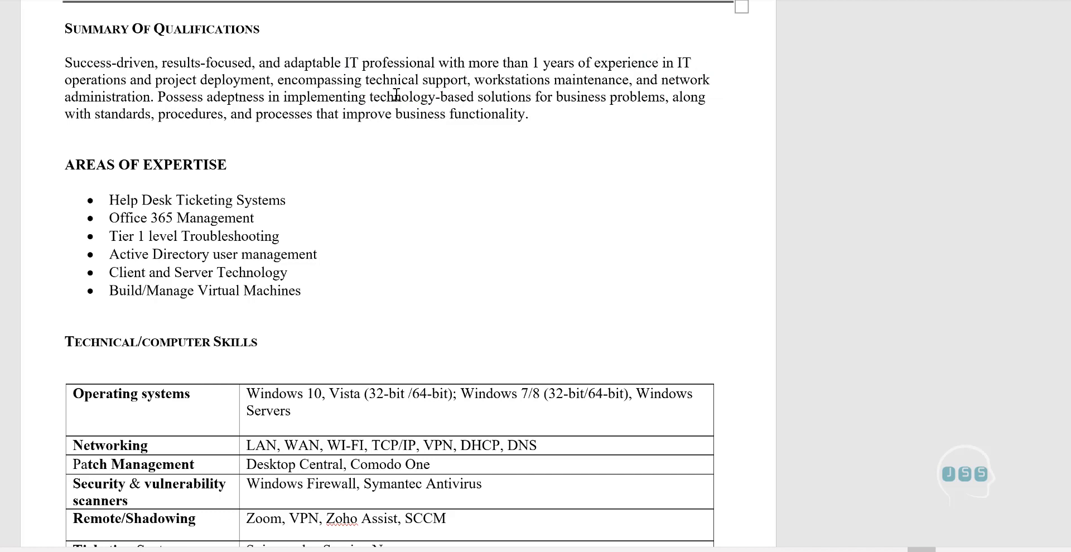
{"action": "left_click_drag", "start_coordinate": [396, 95], "coordinate": [496, 113]}
{"action": "left_click", "coordinate": [429, 127]}
{"action": "mouse_move", "coordinate": [70, 172]}
{"action": "left_mouse_down"}
{"action": "mouse_move", "coordinate": [304, 274]}
{"action": "mouse_move", "coordinate": [315, 293]}
{"action": "left_mouse_up"}
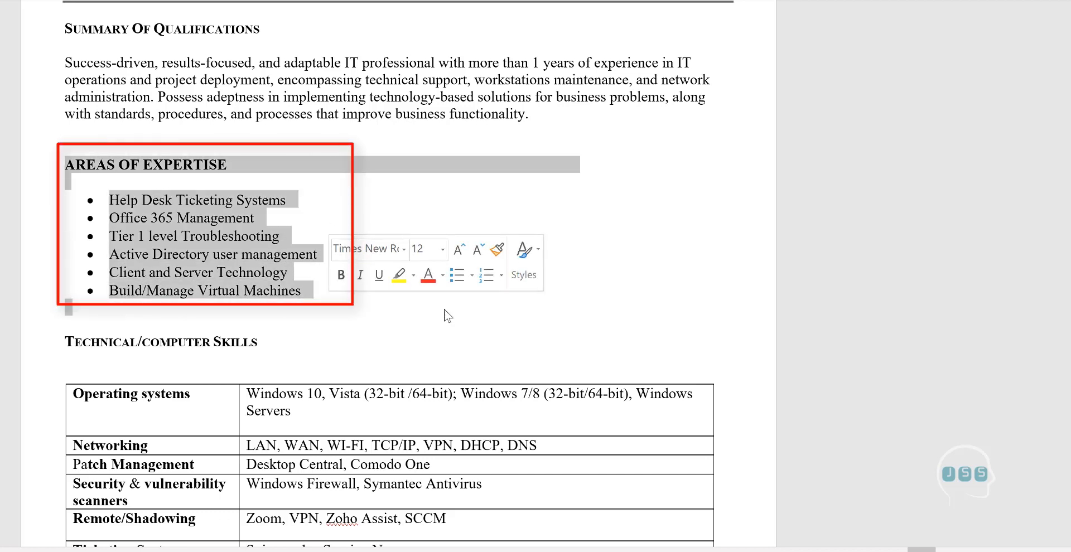
{"action": "left_click", "coordinate": [291, 200]}
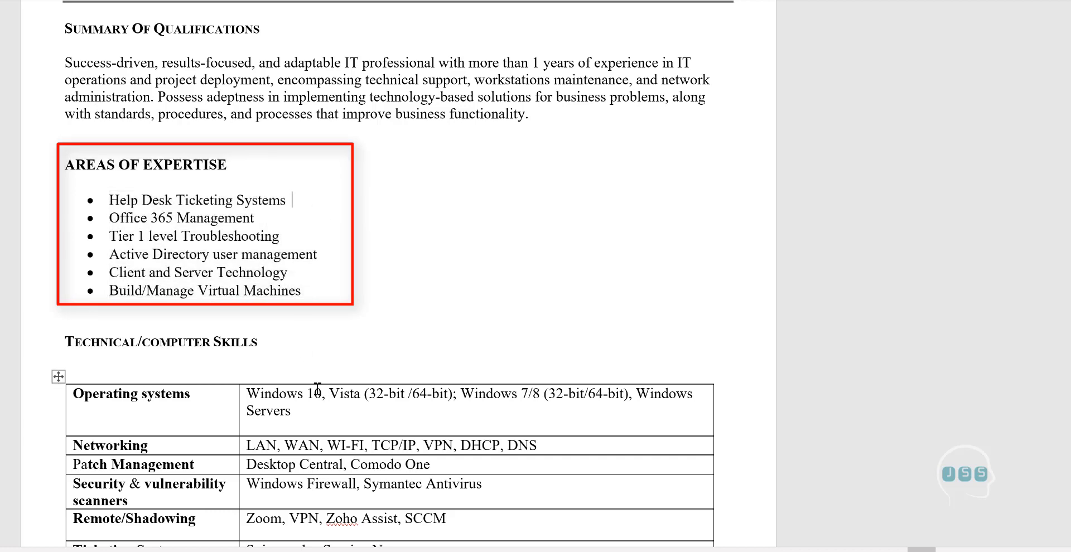
{"action": "scroll", "coordinate": [297, 390], "scroll_direction": "down", "scroll_amount": 3}
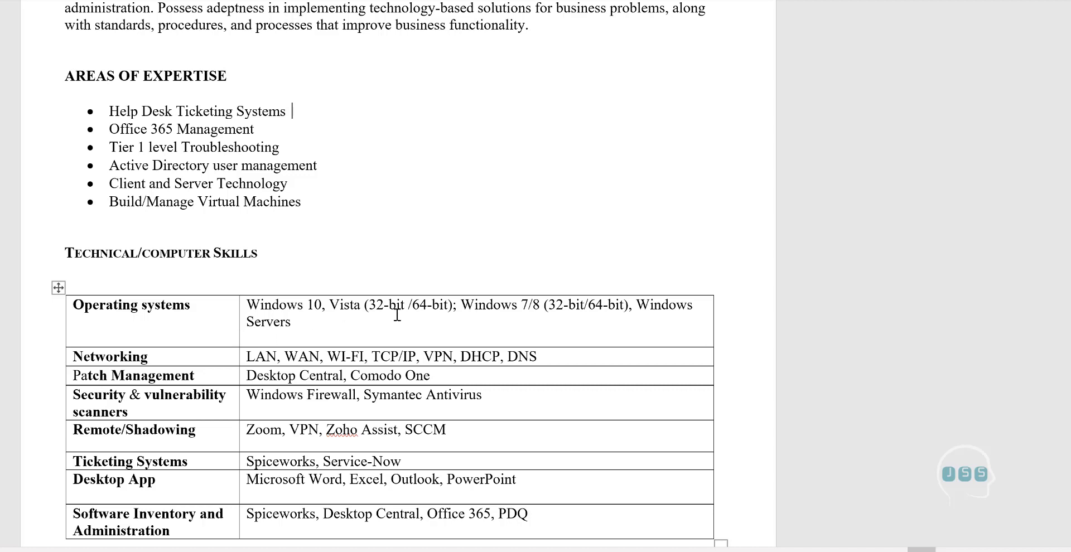
{"action": "left_click_drag", "start_coordinate": [376, 305], "coordinate": [441, 305]}
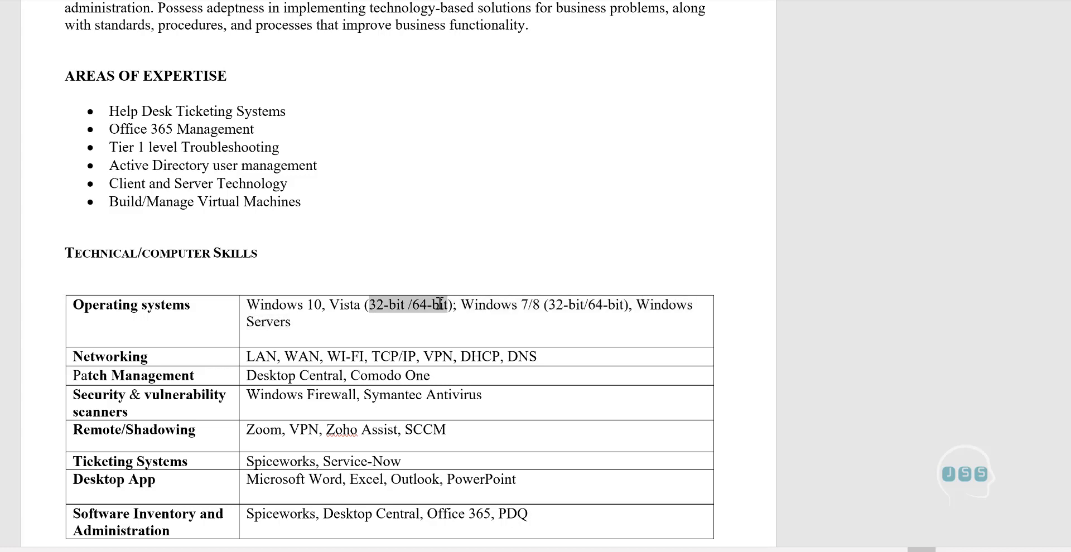
{"action": "scroll", "coordinate": [301, 360], "scroll_direction": "up", "scroll_amount": 1}
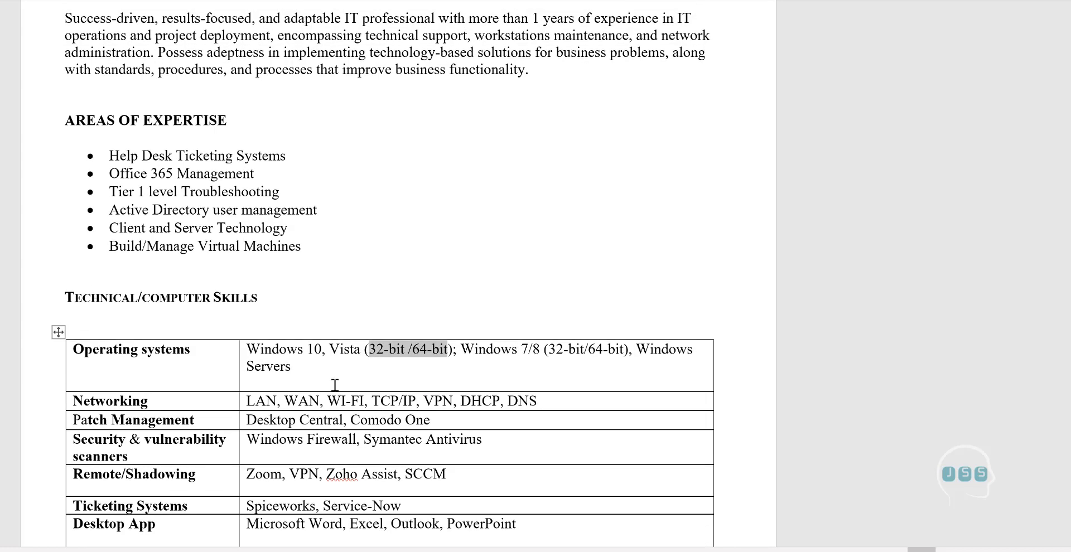
{"action": "scroll", "coordinate": [335, 334], "scroll_direction": "down", "scroll_amount": 1}
{"action": "scroll", "coordinate": [167, 227], "scroll_direction": "up", "scroll_amount": 1}
{"action": "scroll", "coordinate": [351, 350], "scroll_direction": "up", "scroll_amount": 1}
{"action": "scroll", "coordinate": [234, 289], "scroll_direction": "up", "scroll_amount": 1}
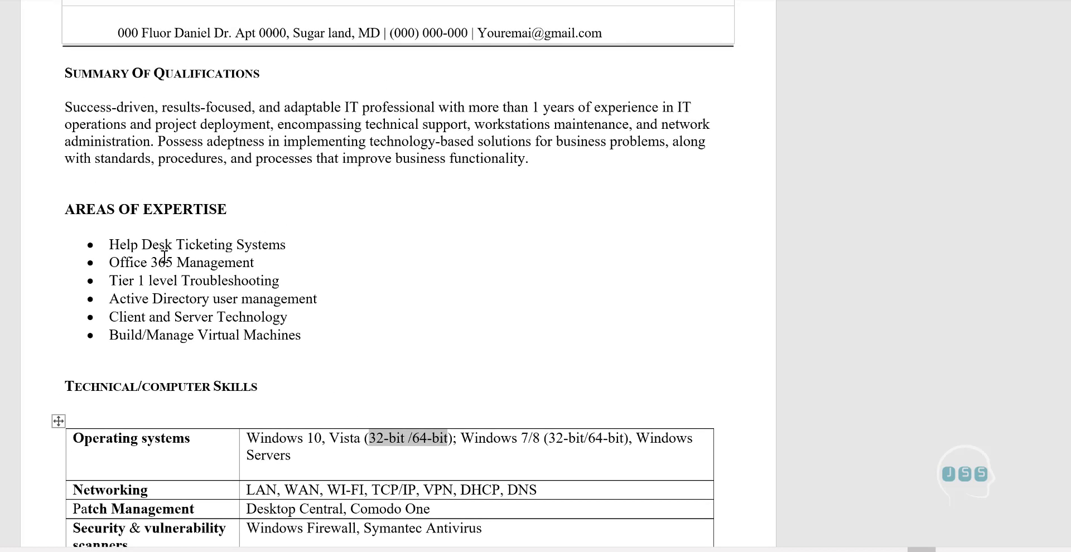
{"action": "left_click", "coordinate": [259, 304]}
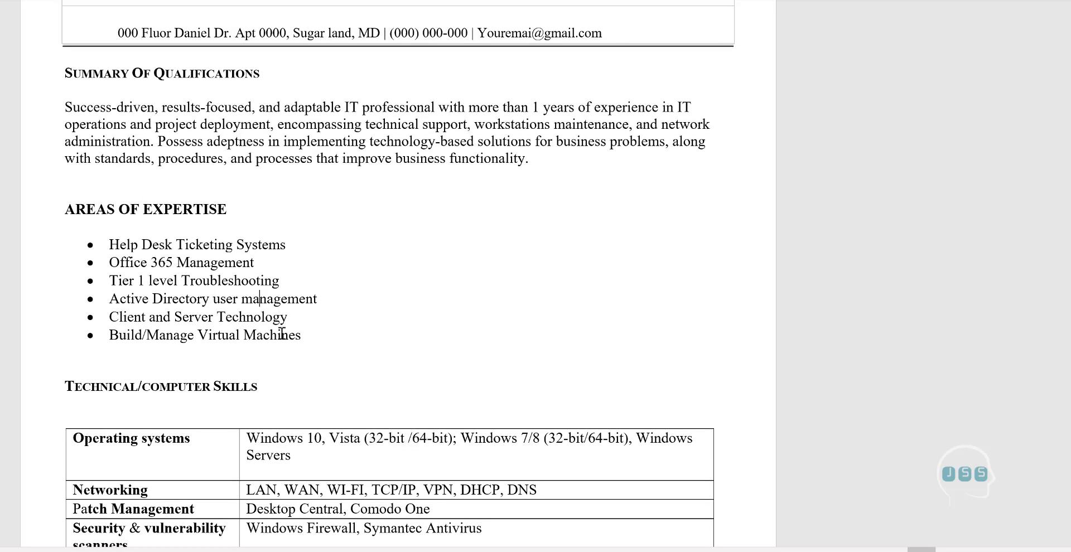
{"action": "scroll", "coordinate": [282, 334], "scroll_direction": "down", "scroll_amount": 1}
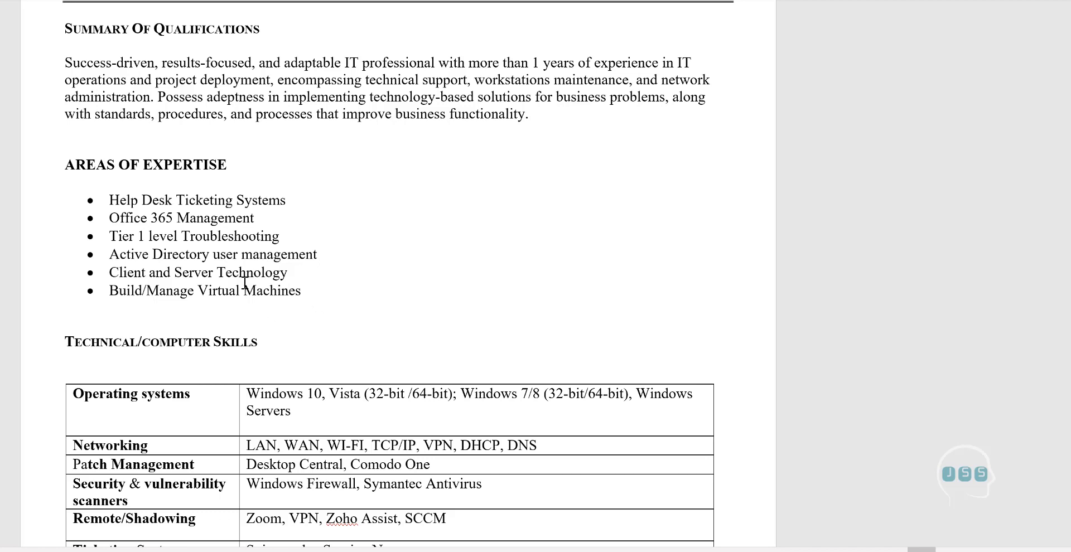
{"action": "left_click_drag", "start_coordinate": [310, 293], "coordinate": [51, 165]}
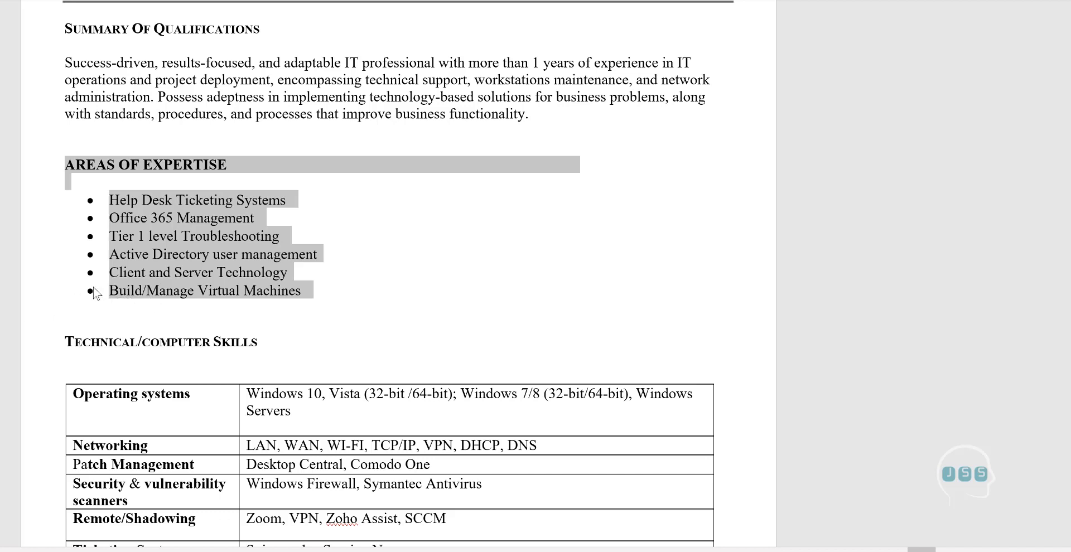
{"action": "left_click", "coordinate": [185, 277]}
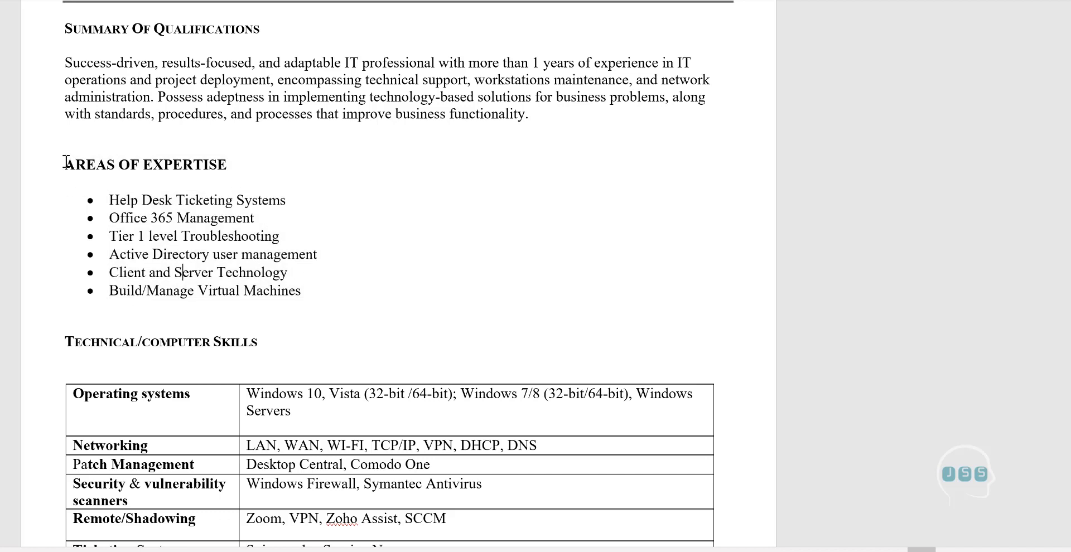
{"action": "left_click_drag", "start_coordinate": [65, 164], "coordinate": [314, 292]}
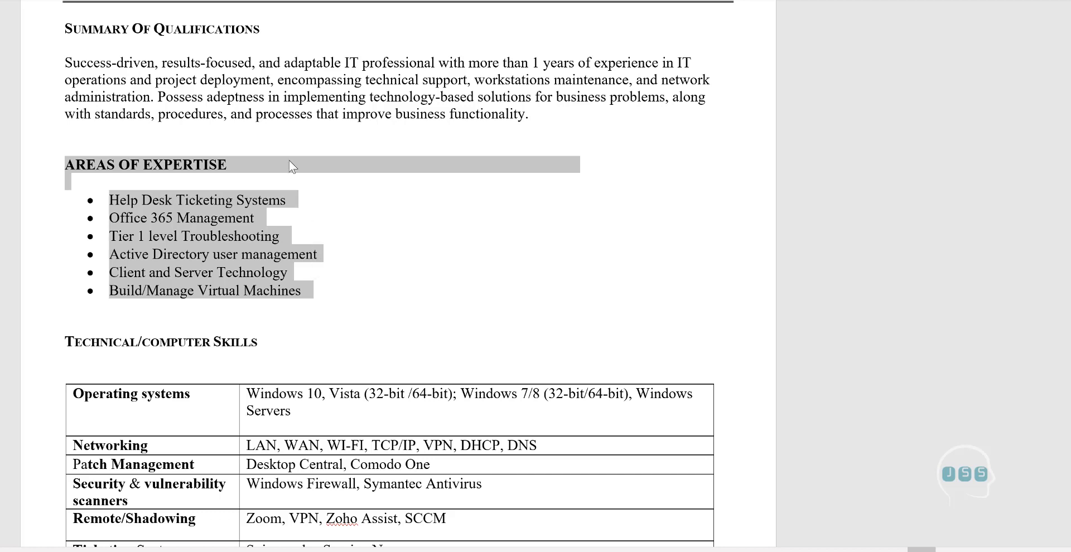
{"action": "left_click", "coordinate": [326, 255]}
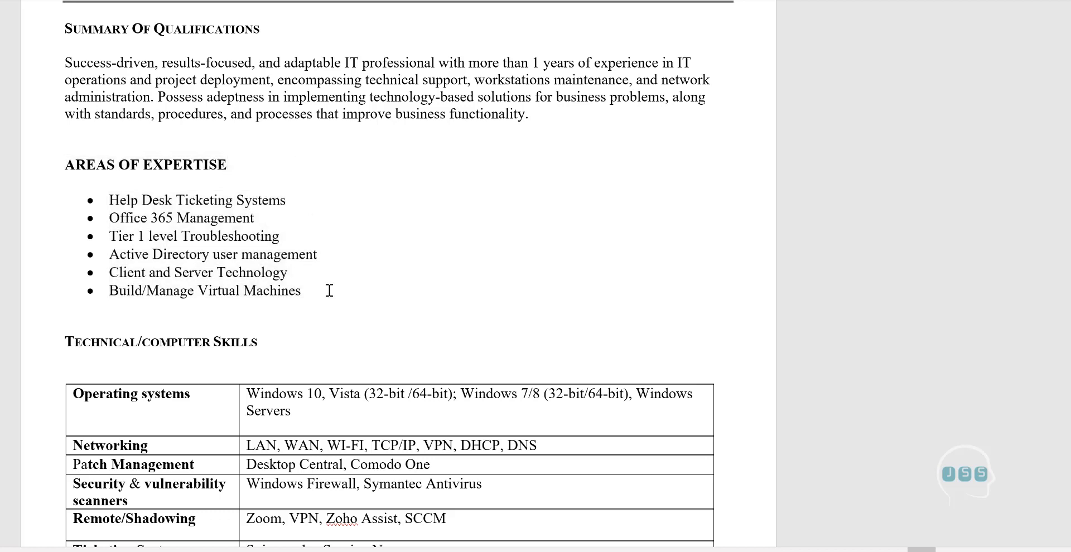
{"action": "mouse_move", "coordinate": [105, 202]}
{"action": "left_mouse_down"}
{"action": "mouse_move", "coordinate": [293, 201]}
{"action": "mouse_move", "coordinate": [108, 219]}
{"action": "left_mouse_up"}
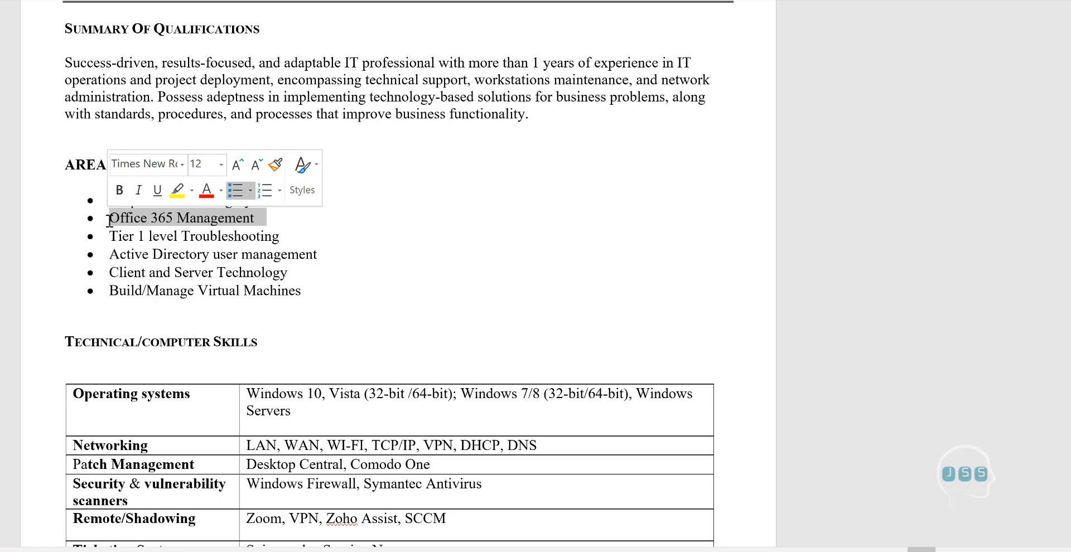
{"action": "left_click", "coordinate": [279, 236]}
{"action": "left_click_drag", "start_coordinate": [279, 236], "coordinate": [139, 200]}
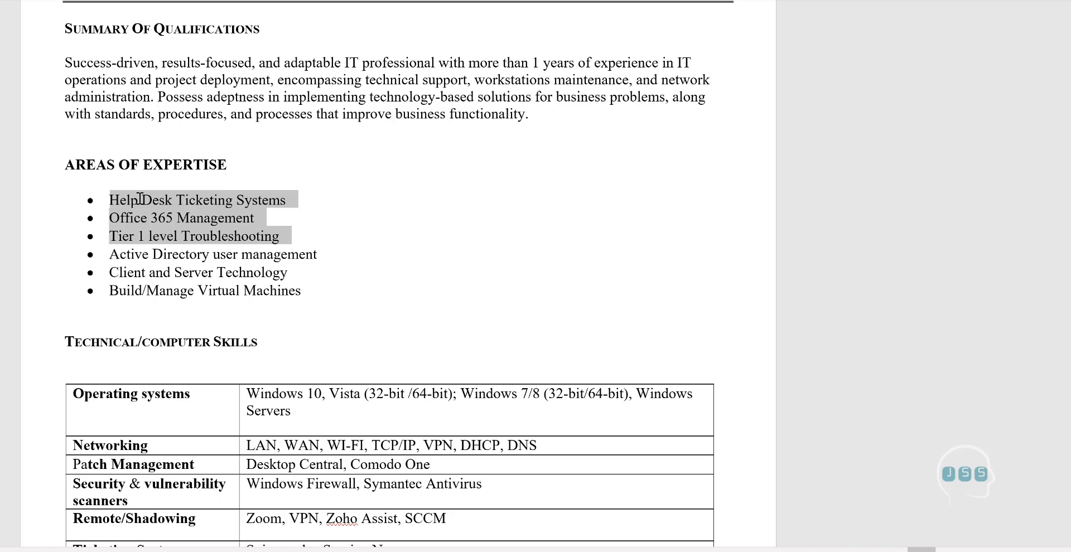
{"action": "left_click", "coordinate": [237, 200]}
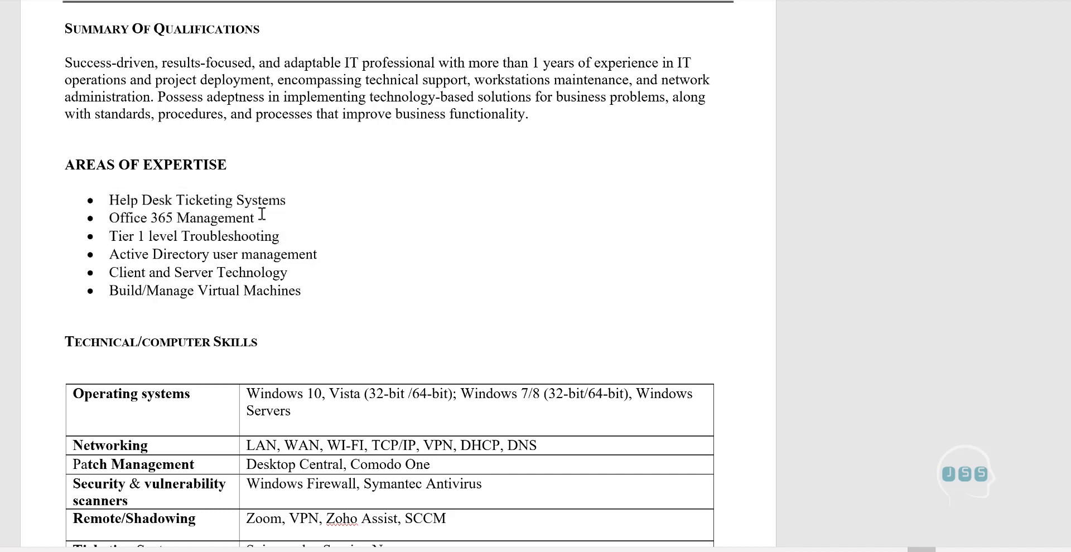
{"action": "left_click_drag", "start_coordinate": [292, 202], "coordinate": [94, 201]}
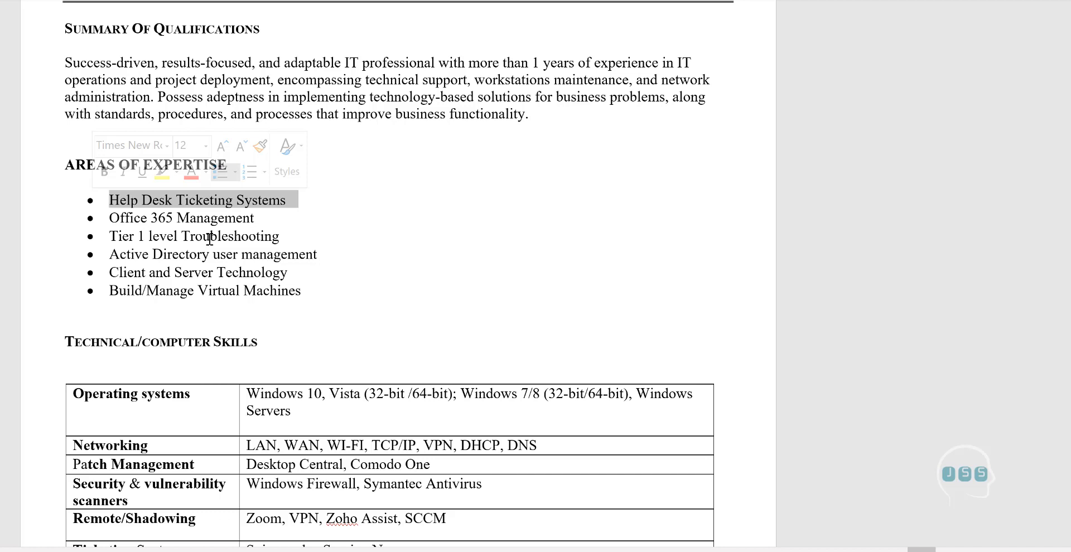
{"action": "left_click", "coordinate": [207, 281]}
{"action": "left_click", "coordinate": [307, 291]}
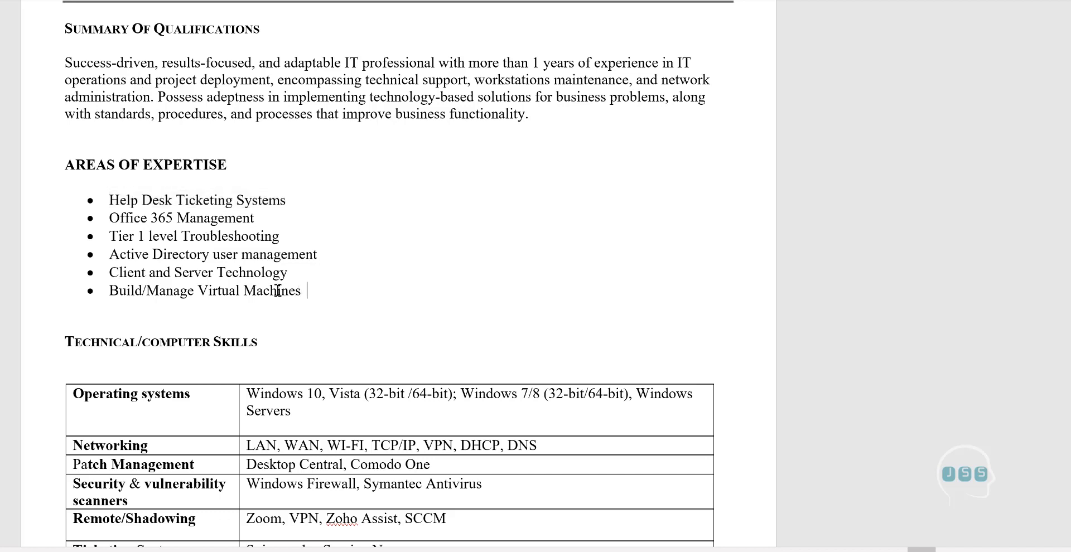
{"action": "left_click_drag", "start_coordinate": [306, 290], "coordinate": [105, 198]}
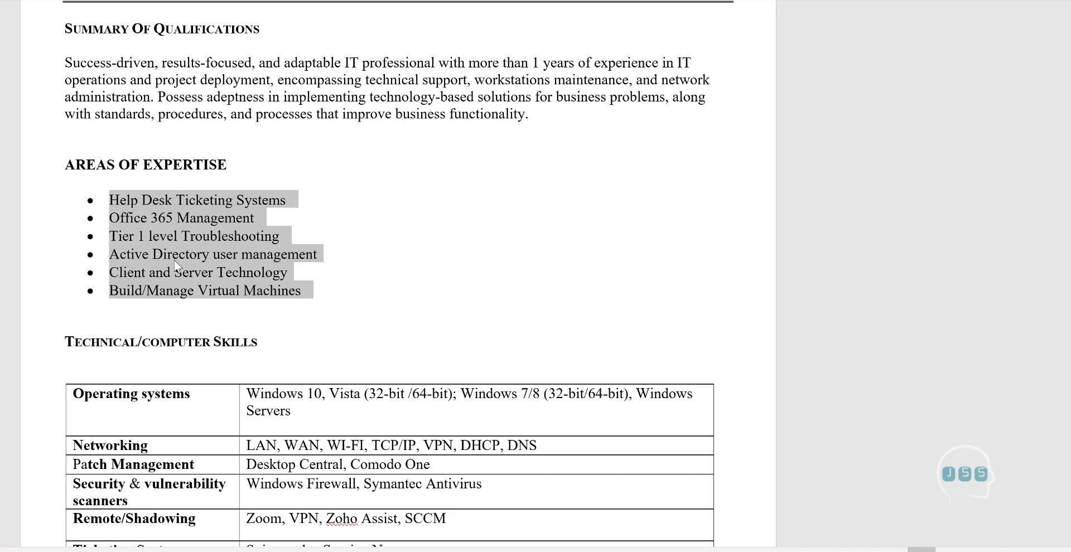
{"action": "left_click", "coordinate": [354, 271]}
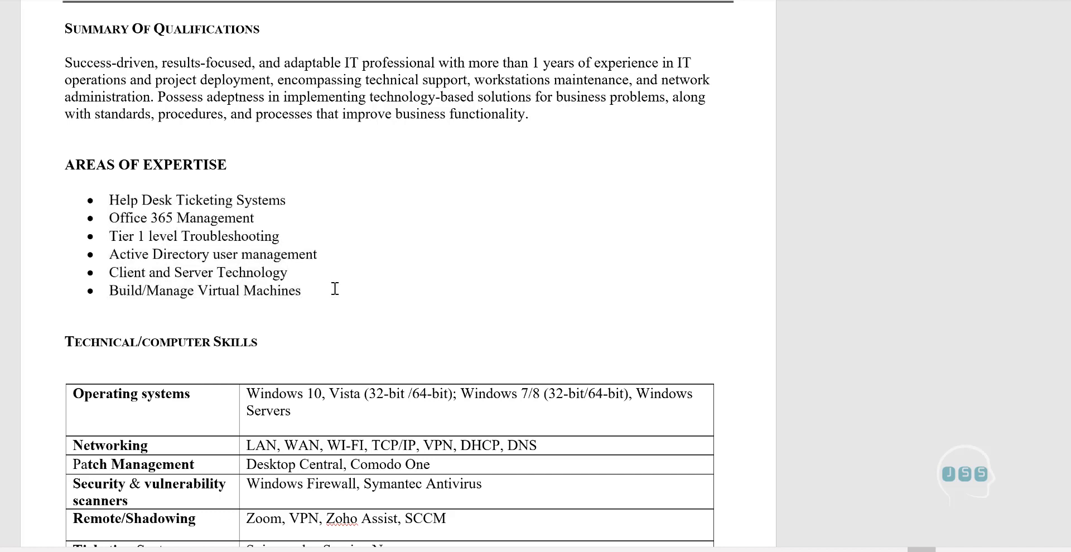
{"action": "left_click_drag", "start_coordinate": [166, 236], "coordinate": [101, 201]}
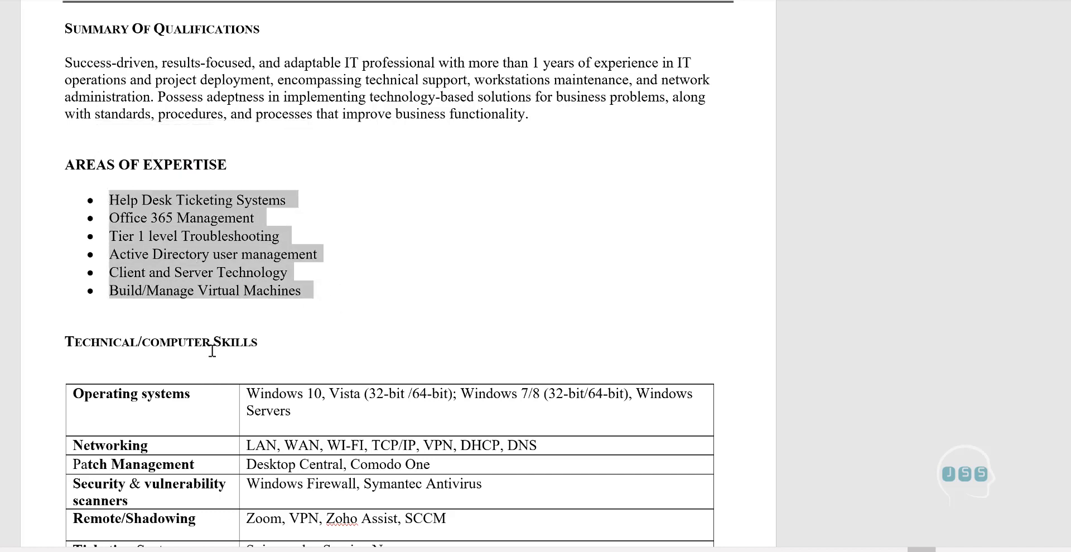
{"action": "left_click", "coordinate": [322, 300]}
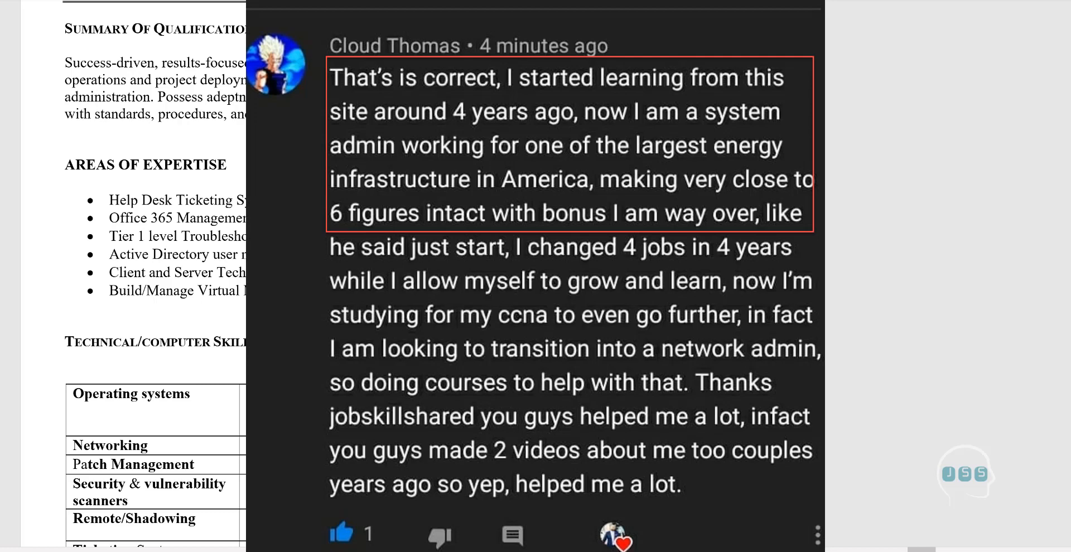
{"action": "scroll", "coordinate": [134, 277], "scroll_direction": "down", "scroll_amount": 3}
{"action": "scroll", "coordinate": [134, 276], "scroll_direction": "down", "scroll_amount": 2}
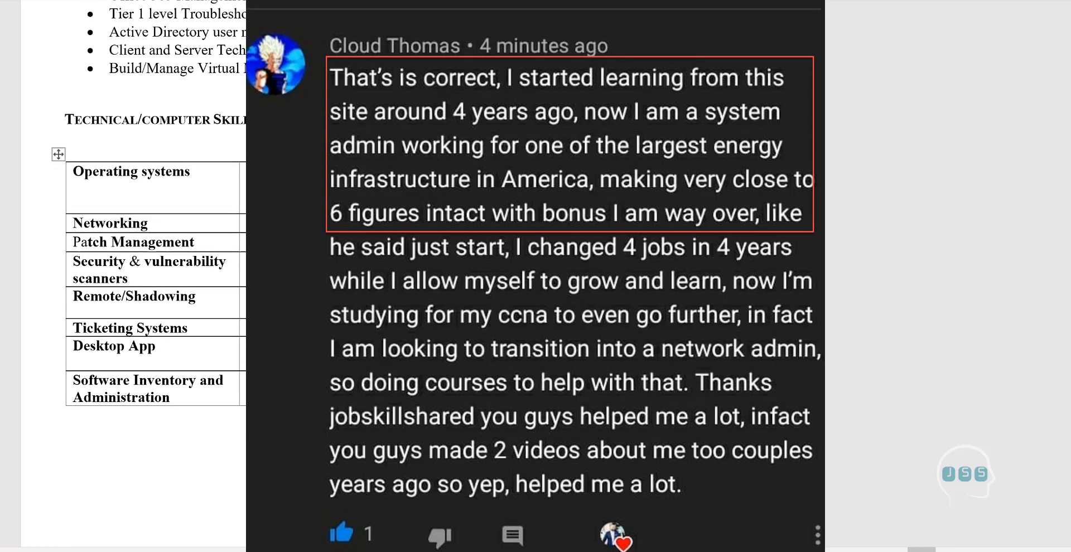
{"action": "left_click_drag", "start_coordinate": [243, 388], "coordinate": [240, 174]}
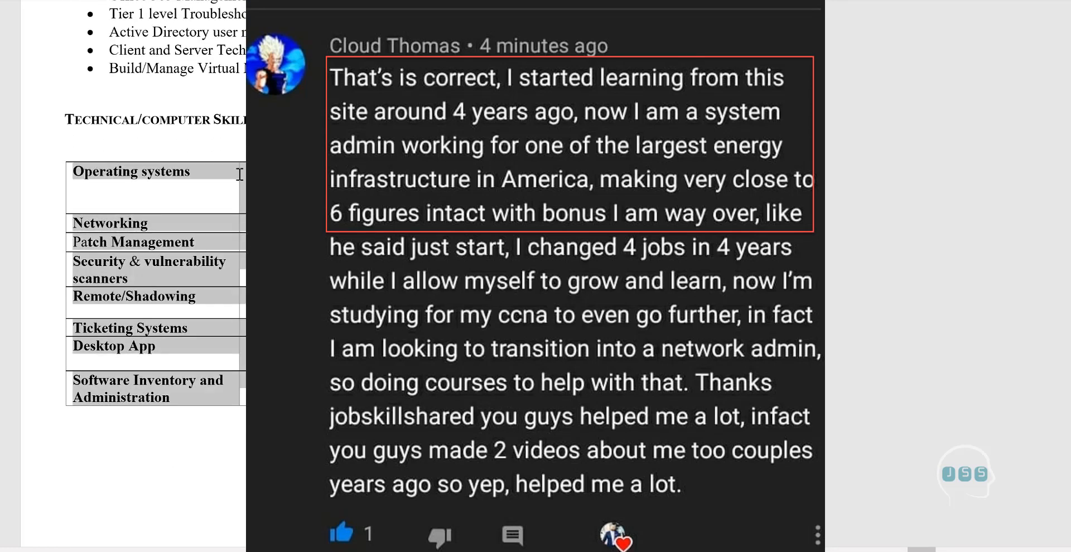
{"action": "scroll", "coordinate": [134, 276], "scroll_direction": "up", "scroll_amount": 3}
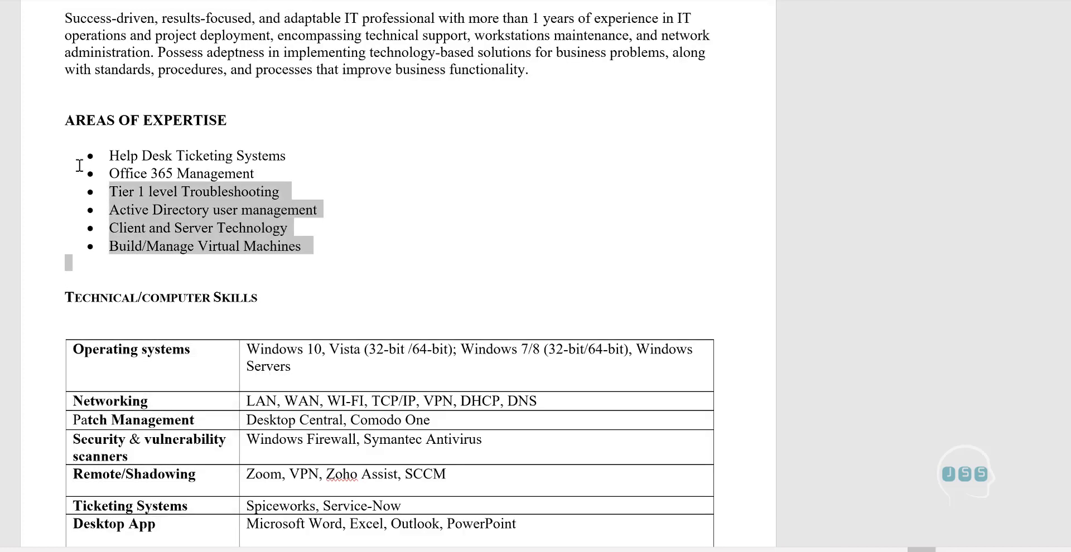
{"action": "left_click_drag", "start_coordinate": [79, 165], "coordinate": [79, 150]}
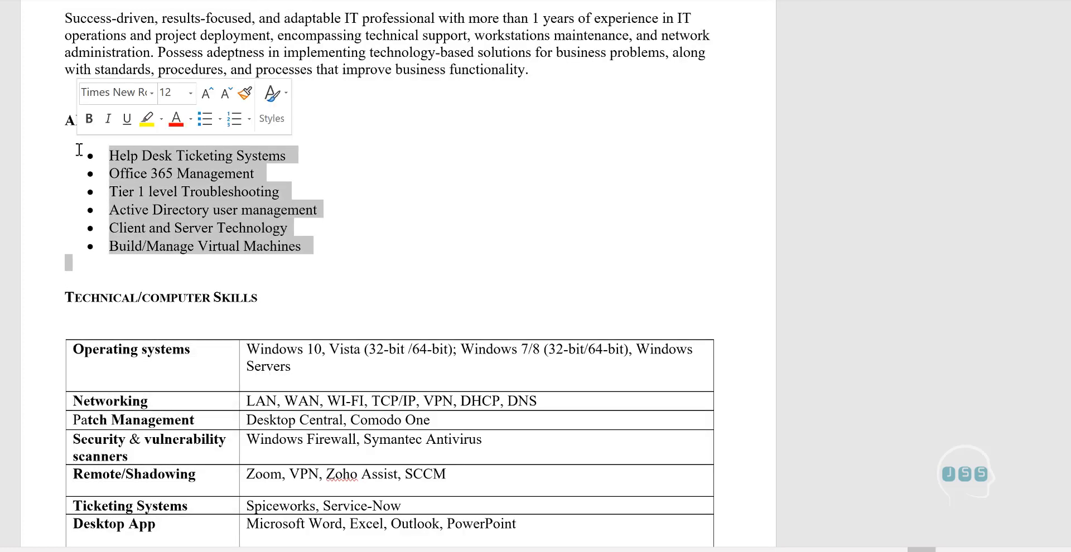
{"action": "left_click", "coordinate": [239, 247]}
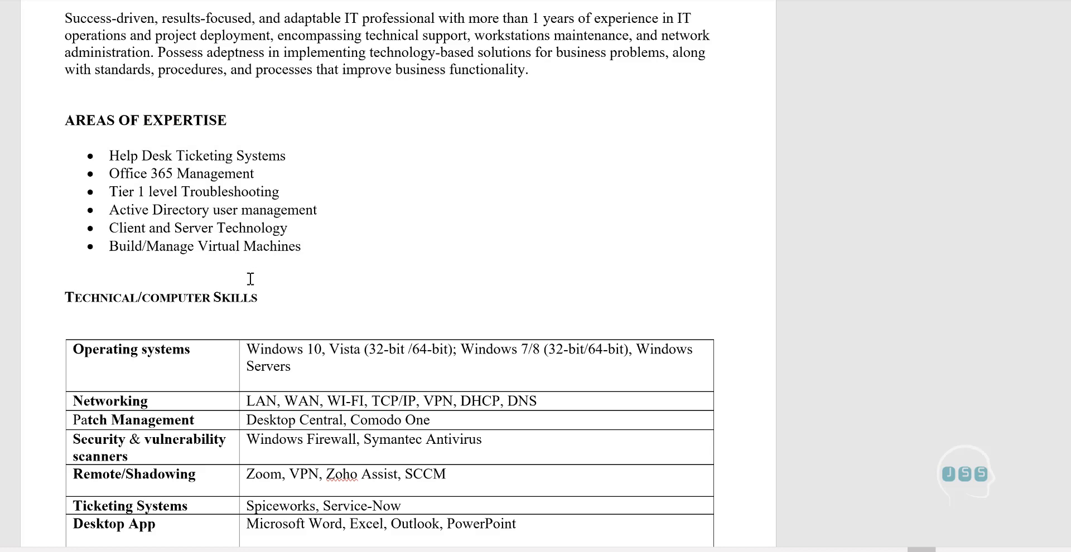
{"action": "left_click_drag", "start_coordinate": [324, 249], "coordinate": [22, 124]}
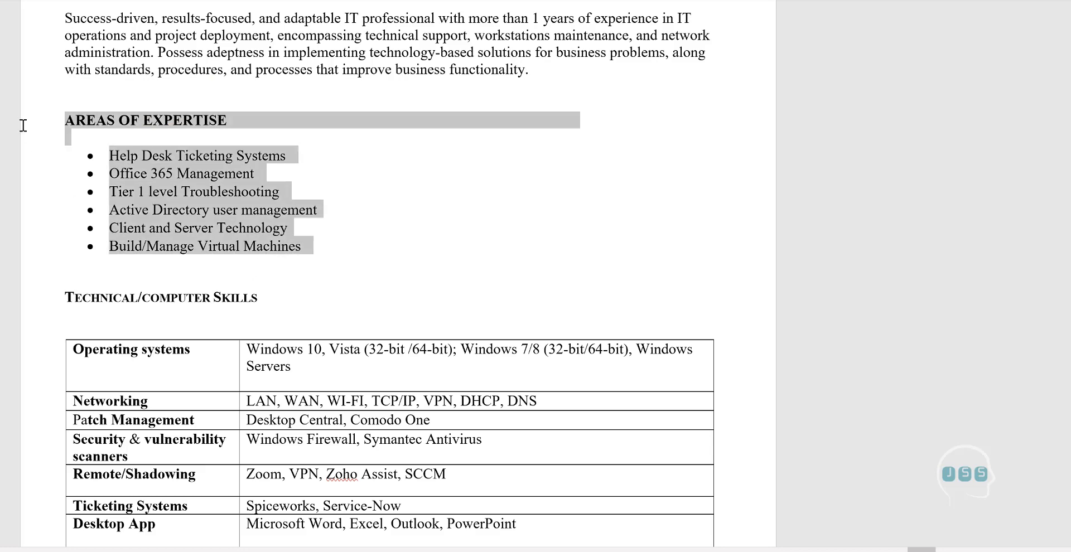
{"action": "scroll", "coordinate": [335, 252], "scroll_direction": "down", "scroll_amount": 3}
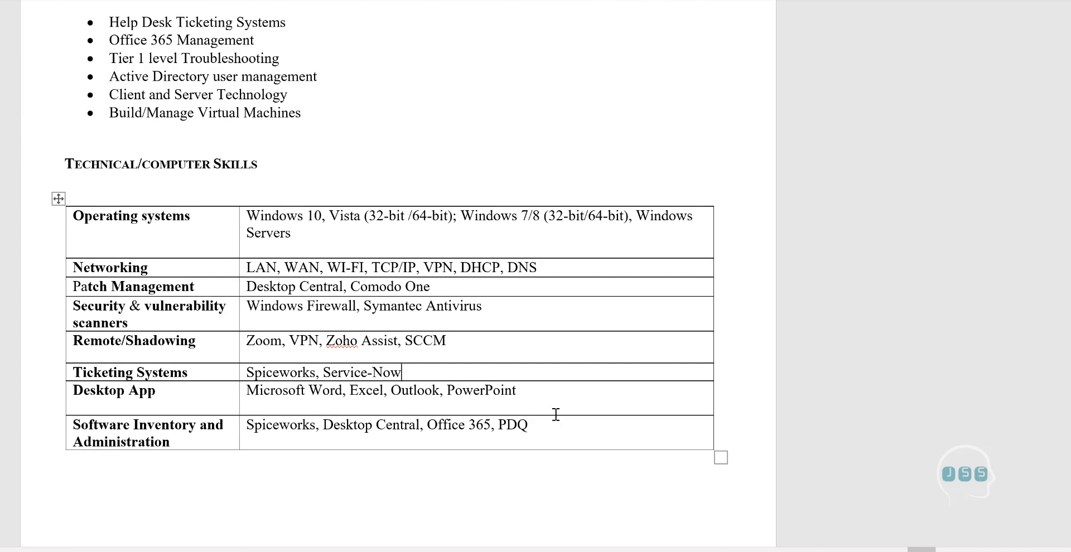
{"action": "left_click_drag", "start_coordinate": [555, 411], "coordinate": [287, 334]}
{"action": "left_click_drag", "start_coordinate": [544, 428], "coordinate": [52, 241]}
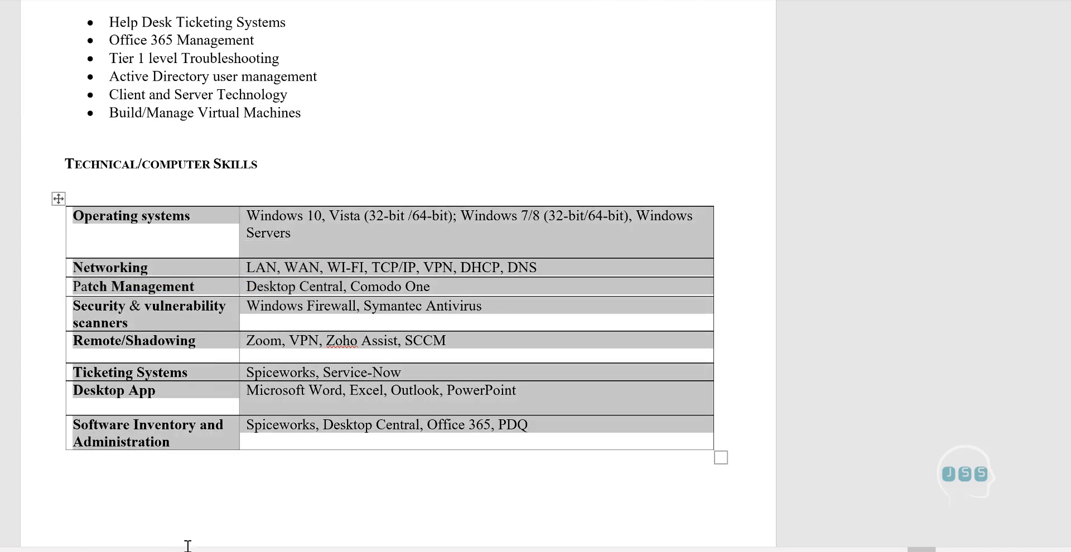
{"action": "left_click", "coordinate": [348, 490]}
{"action": "left_click_drag", "start_coordinate": [269, 310], "coordinate": [329, 350]}
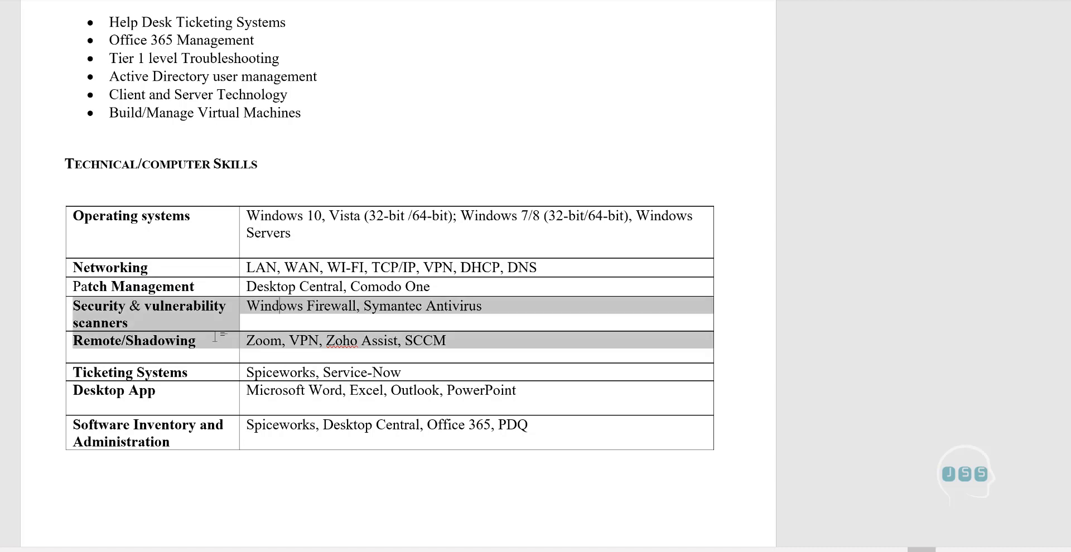
{"action": "left_click", "coordinate": [364, 373]}
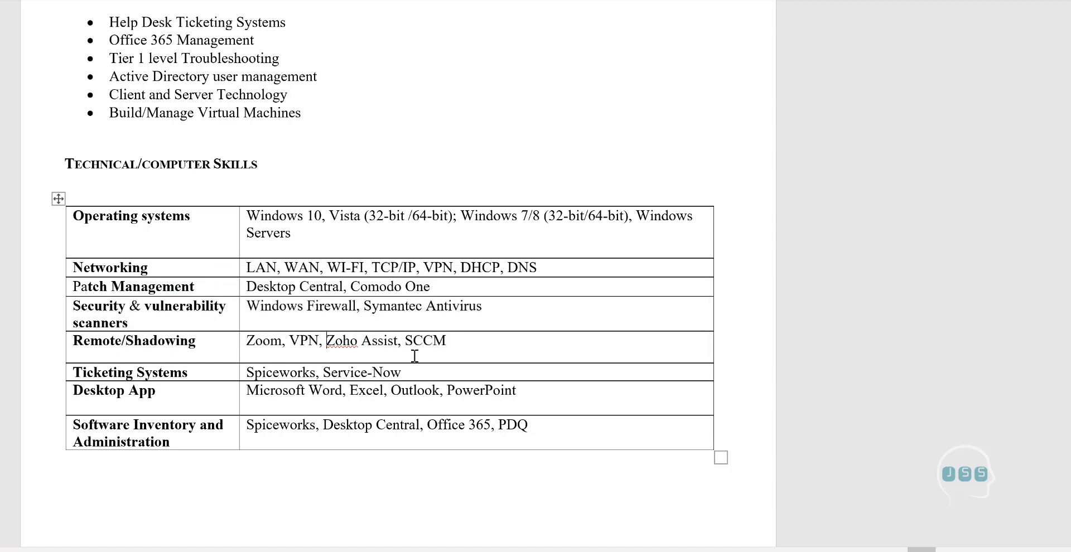
{"action": "left_click_drag", "start_coordinate": [452, 346], "coordinate": [378, 343]}
{"action": "left_click", "coordinate": [519, 427]}
{"action": "left_click_drag", "start_coordinate": [527, 427], "coordinate": [220, 434]}
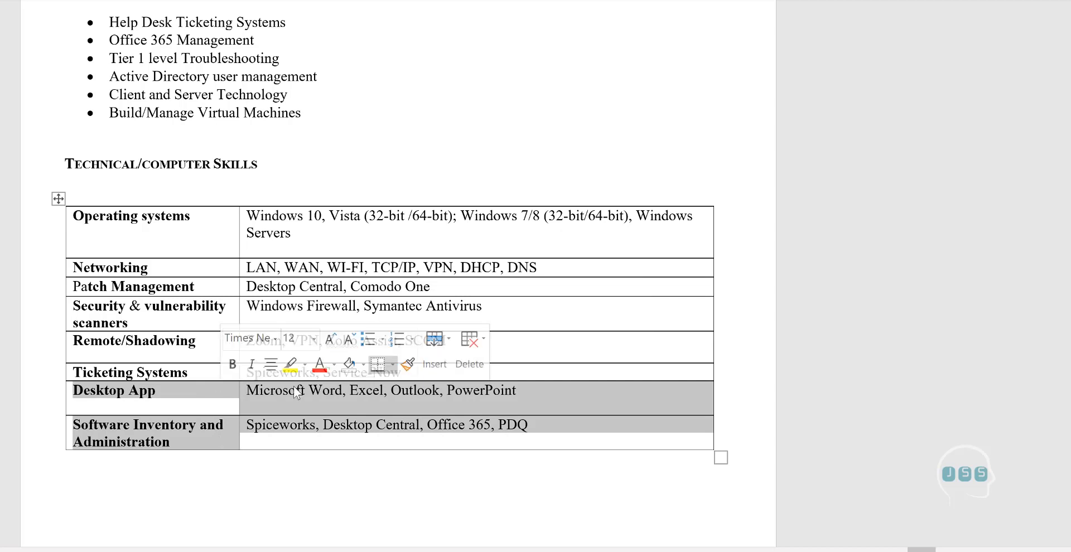
{"action": "left_click", "coordinate": [153, 160]}
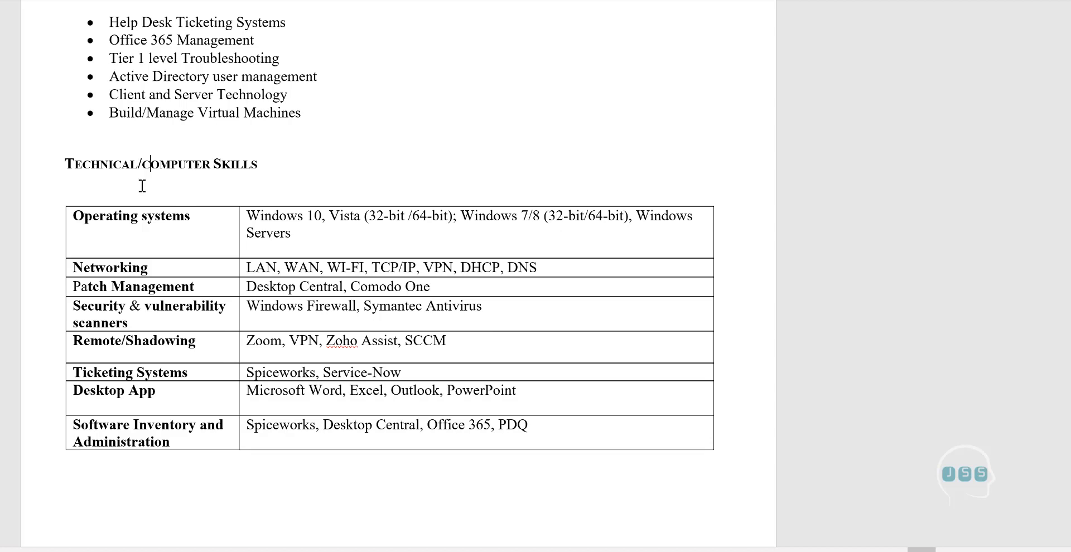
{"action": "scroll", "coordinate": [230, 337], "scroll_direction": "up", "scroll_amount": 1}
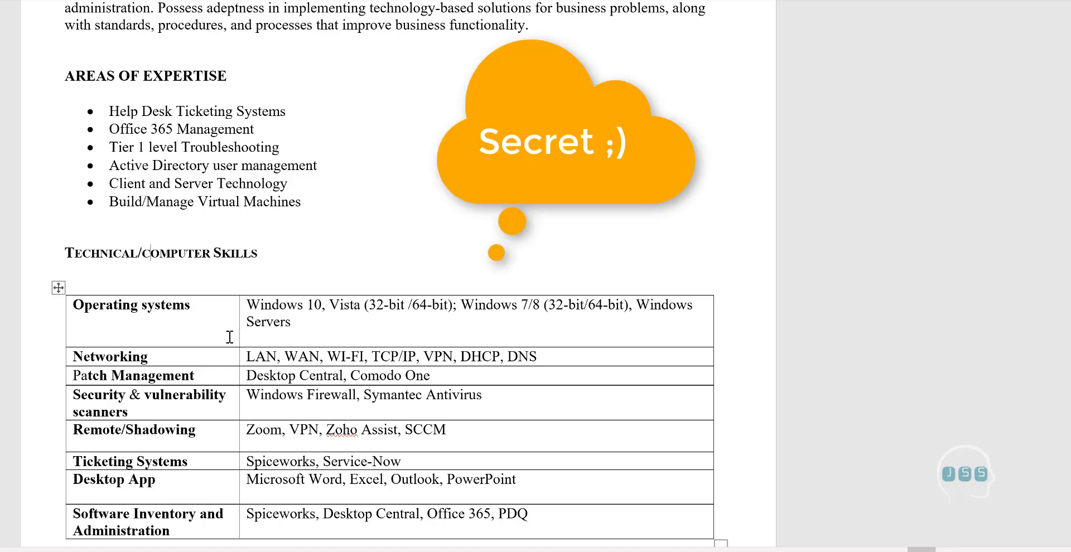
{"action": "left_click", "coordinate": [228, 338]}
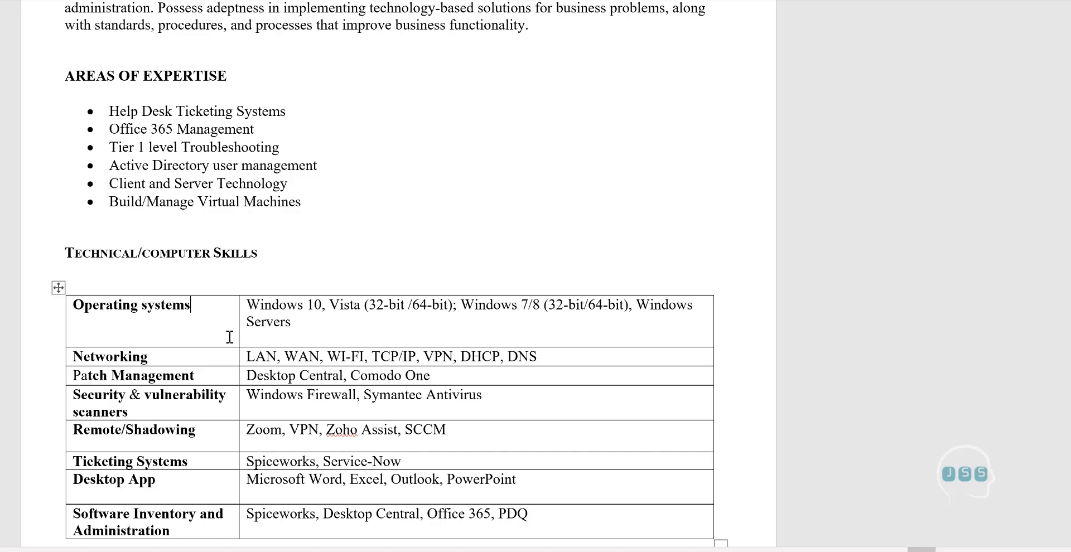
{"action": "scroll", "coordinate": [274, 330], "scroll_direction": "down", "scroll_amount": 10}
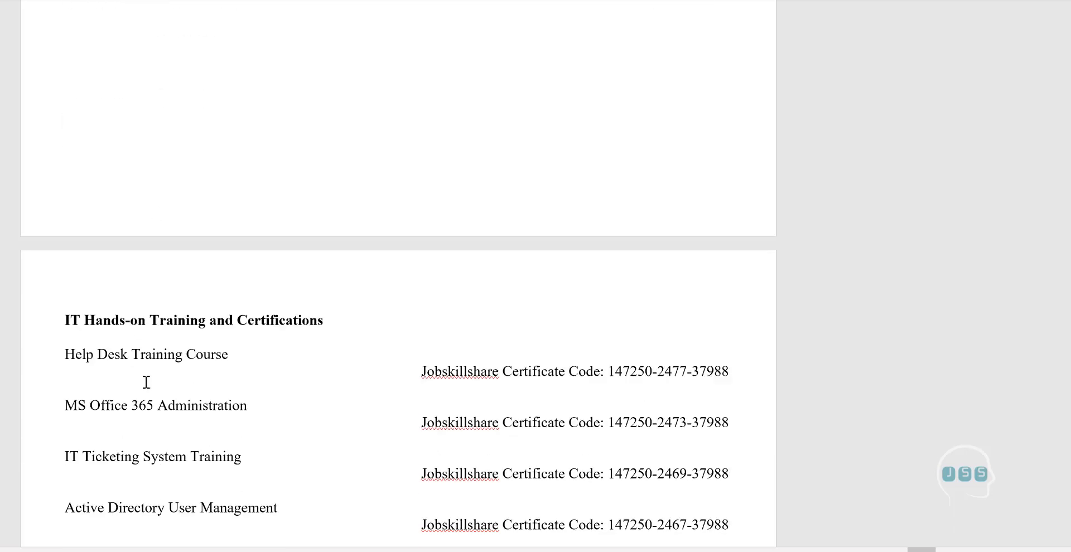
{"action": "scroll", "coordinate": [126, 84], "scroll_direction": "down", "scroll_amount": 4}
{"action": "left_click_drag", "start_coordinate": [56, 66], "coordinate": [337, 65]}
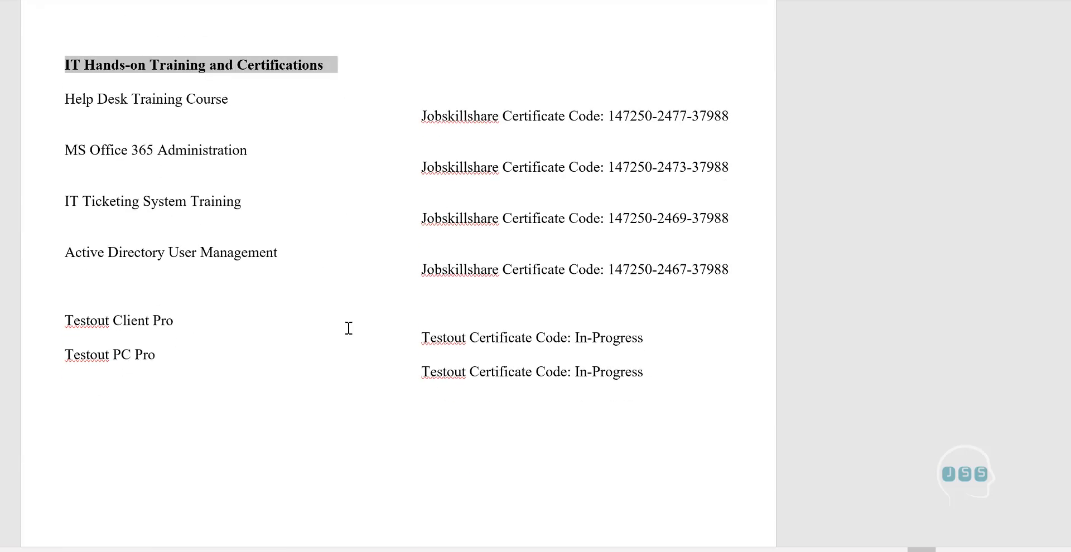
{"action": "left_click_drag", "start_coordinate": [670, 387], "coordinate": [318, 226]}
{"action": "left_click", "coordinate": [661, 165]}
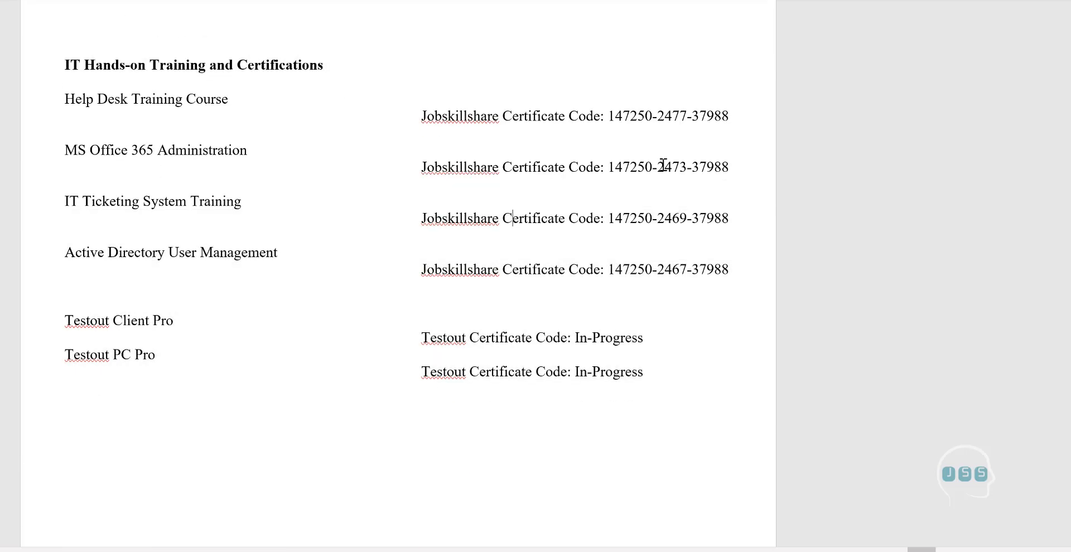
{"action": "left_click_drag", "start_coordinate": [733, 166], "coordinate": [601, 167]}
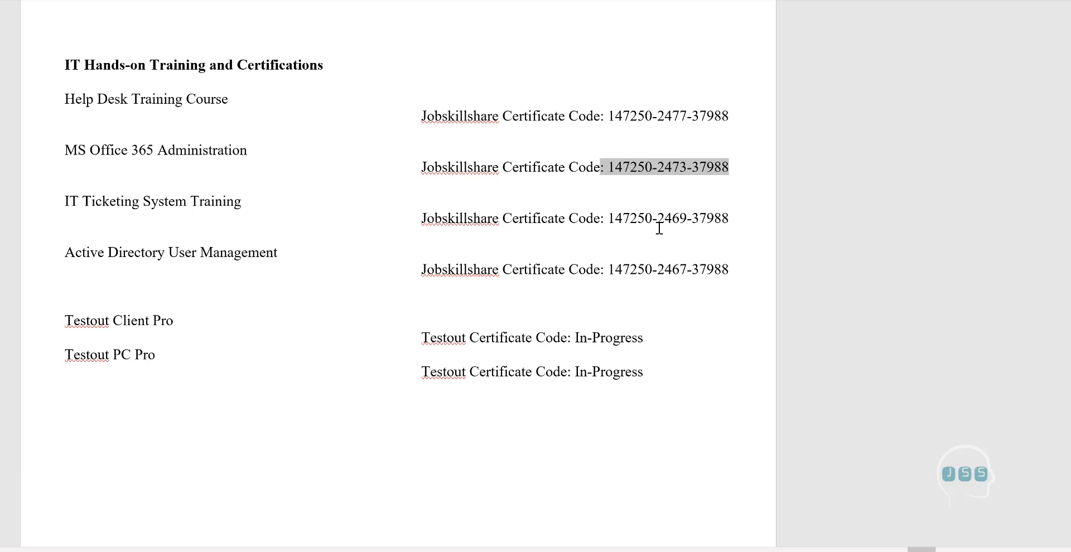
{"action": "scroll", "coordinate": [477, 185], "scroll_direction": "up", "scroll_amount": 3}
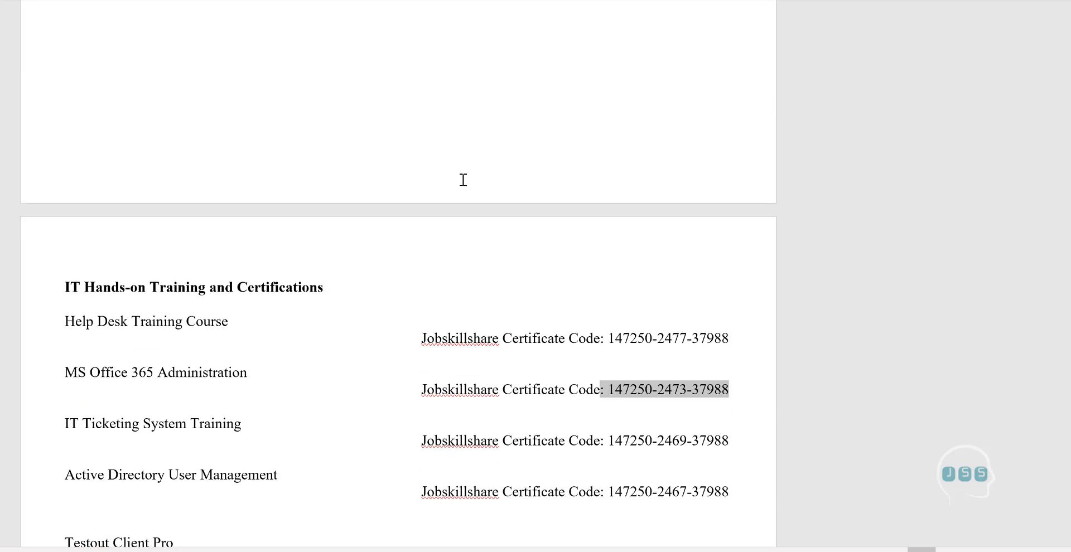
{"action": "scroll", "coordinate": [465, 180], "scroll_direction": "up", "scroll_amount": 2}
{"action": "scroll", "coordinate": [398, 276], "scroll_direction": "up", "scroll_amount": 5}
{"action": "scroll", "coordinate": [397, 276], "scroll_direction": "up", "scroll_amount": 4}
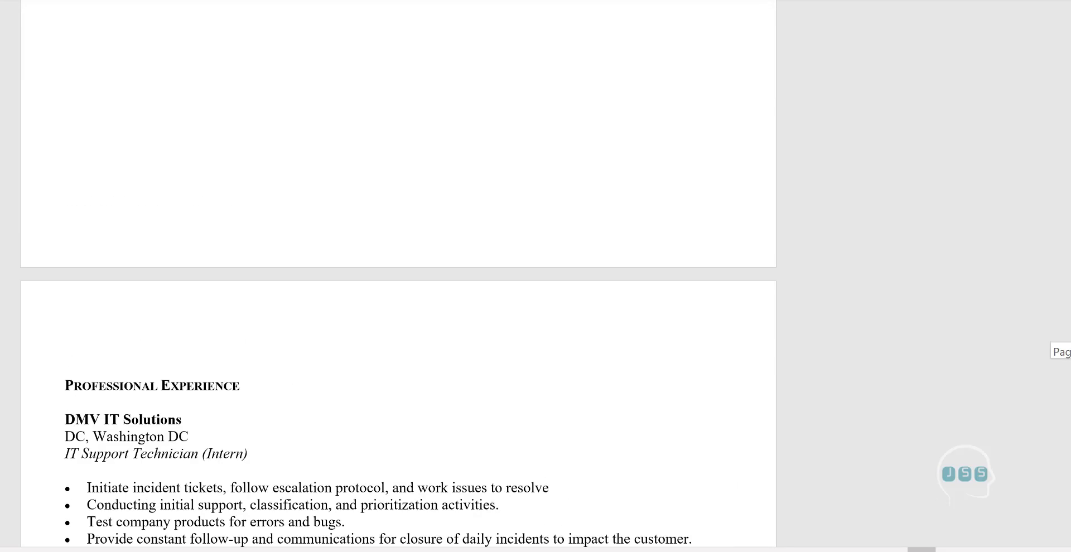
{"action": "scroll", "coordinate": [398, 277], "scroll_direction": "up", "scroll_amount": 5}
{"action": "scroll", "coordinate": [397, 277], "scroll_direction": "up", "scroll_amount": 4}
{"action": "scroll", "coordinate": [398, 276], "scroll_direction": "down", "scroll_amount": 3}
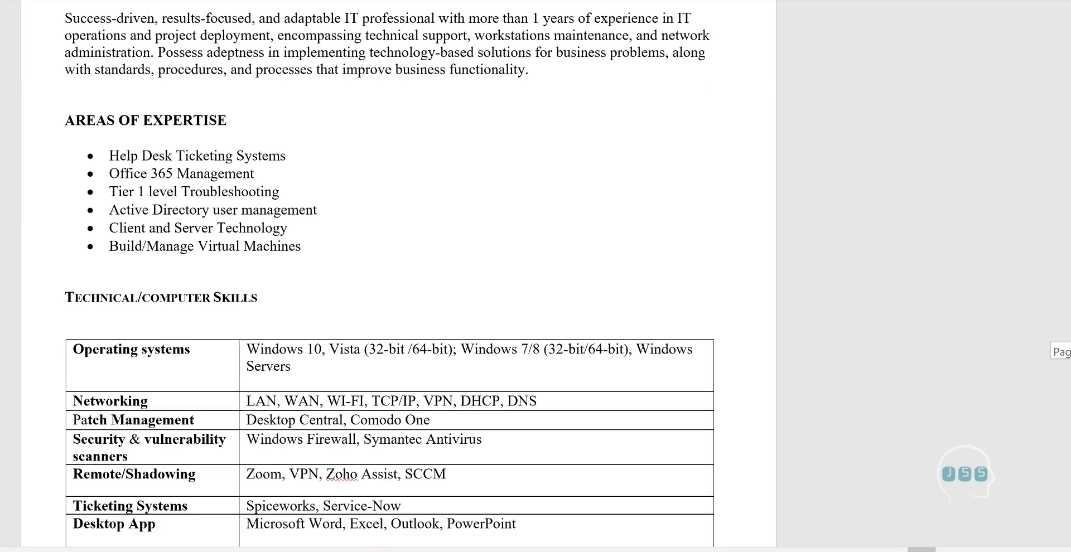
{"action": "scroll", "coordinate": [397, 276], "scroll_direction": "up", "scroll_amount": 2}
{"action": "scroll", "coordinate": [398, 277], "scroll_direction": "up", "scroll_amount": 1}
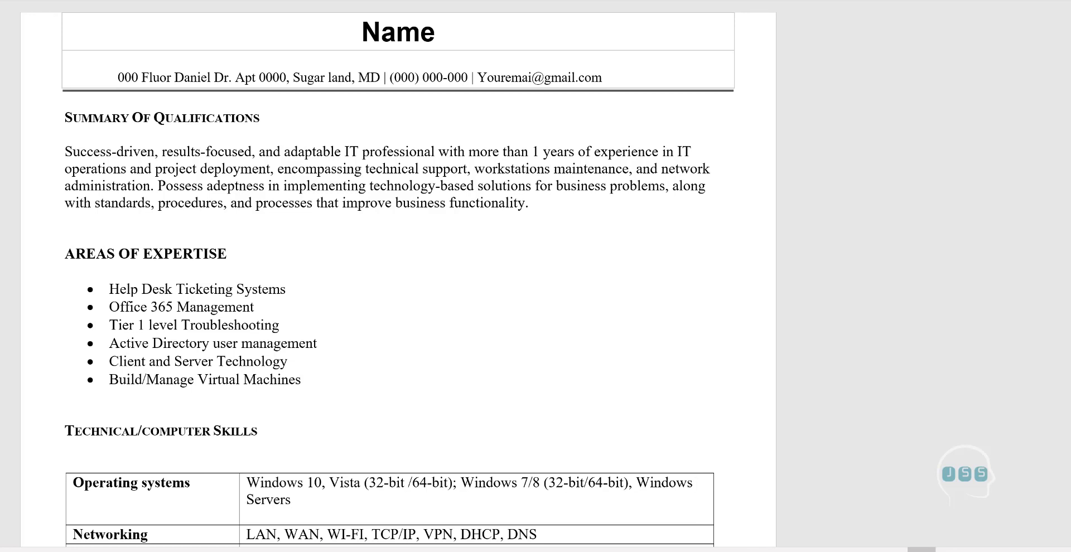
Switch from Word to the IT Support Resume course page in the browser.
{"action": "left_click", "coordinate": [488, 503]}
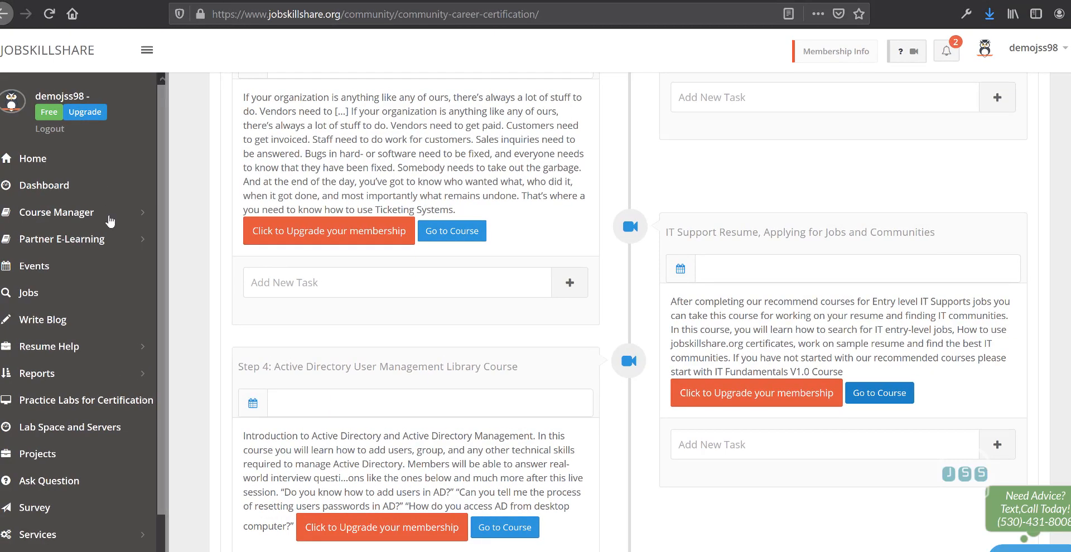
{"action": "scroll", "coordinate": [418, 293], "scroll_direction": "up", "scroll_amount": 5}
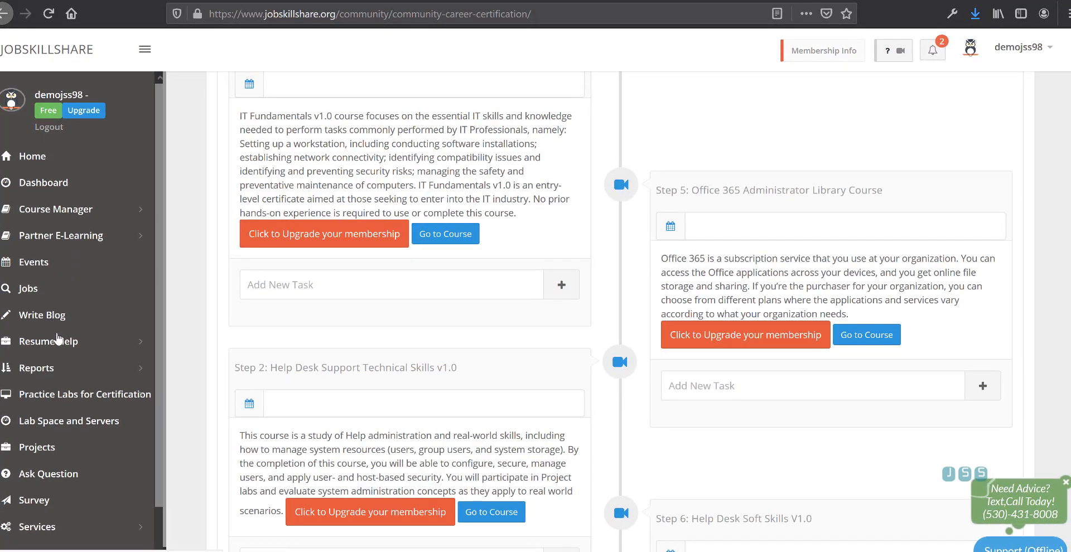
Expand Resume Help in the sidebar and show the Resume Builder templates.
{"action": "left_click", "coordinate": [63, 345]}
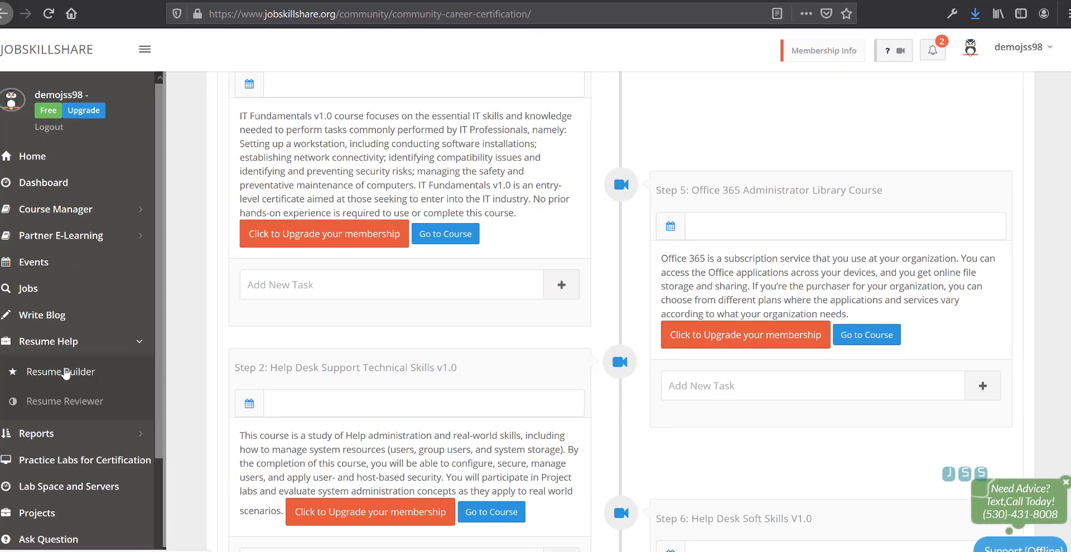
{"action": "left_click", "coordinate": [66, 373]}
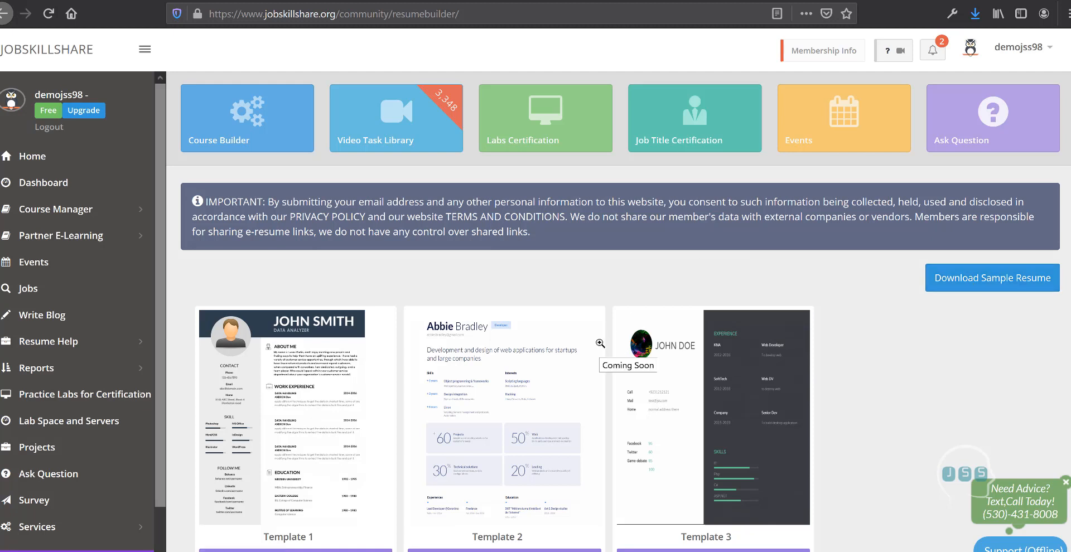
Show the jobskillshare.org home page and highlight the four free popular course cards.
{"action": "left_click", "coordinate": [587, 3]}
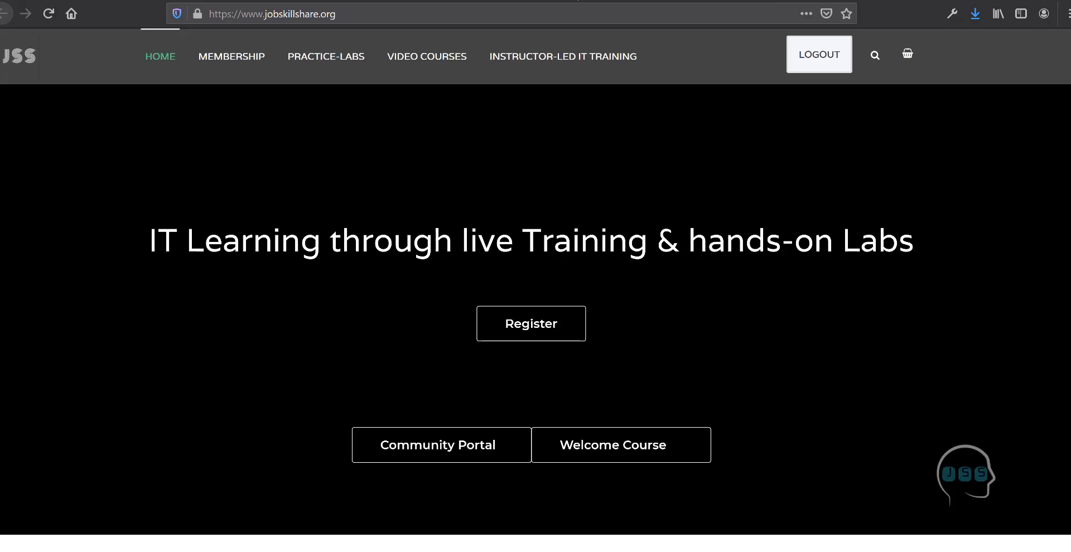
{"action": "scroll", "coordinate": [614, 249], "scroll_direction": "down", "scroll_amount": 5}
{"action": "scroll", "coordinate": [754, 243], "scroll_direction": "down", "scroll_amount": 4}
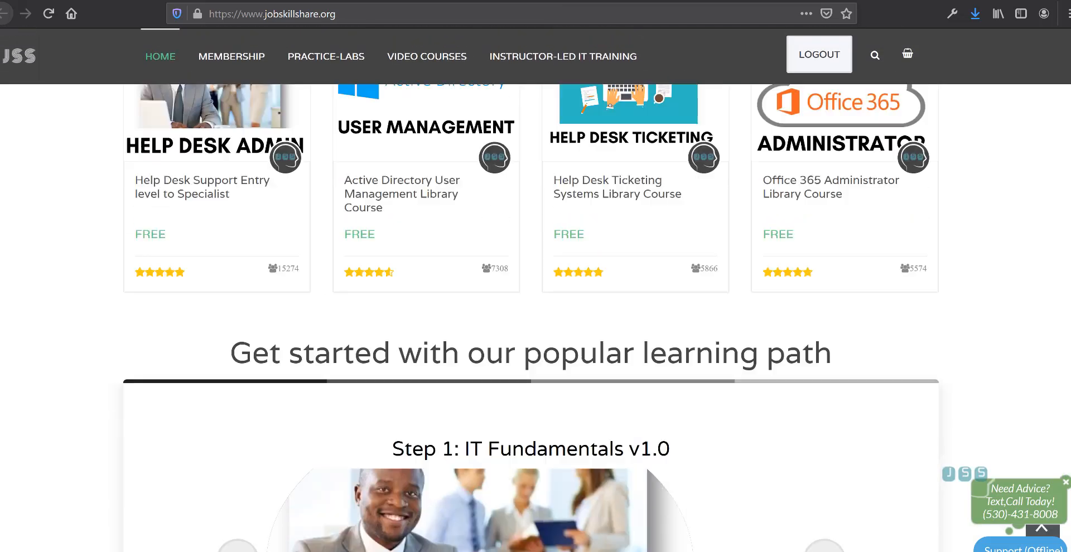
{"action": "left_click_drag", "start_coordinate": [951, 235], "coordinate": [925, 292]}
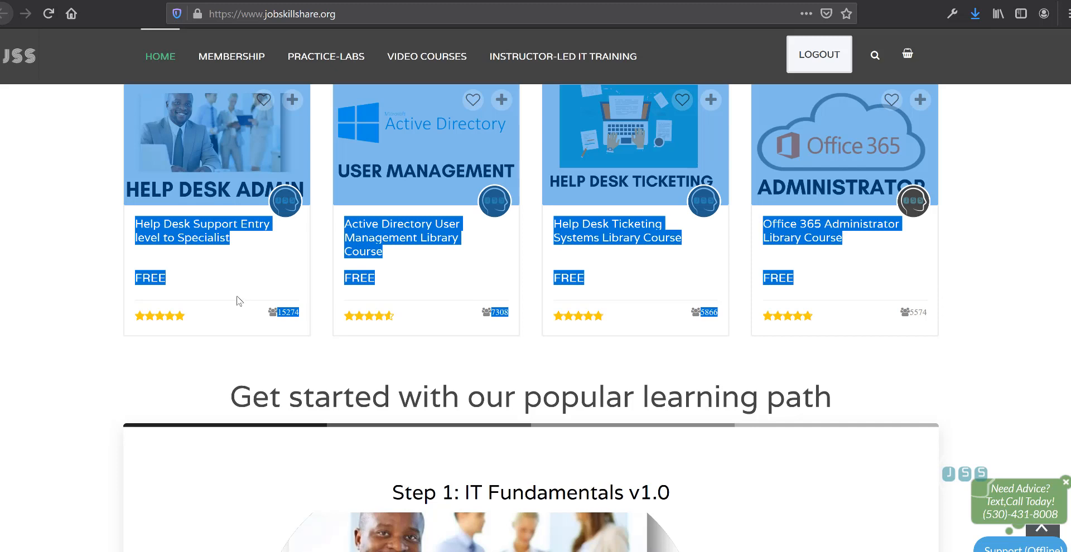
{"action": "left_click", "coordinate": [72, 273]}
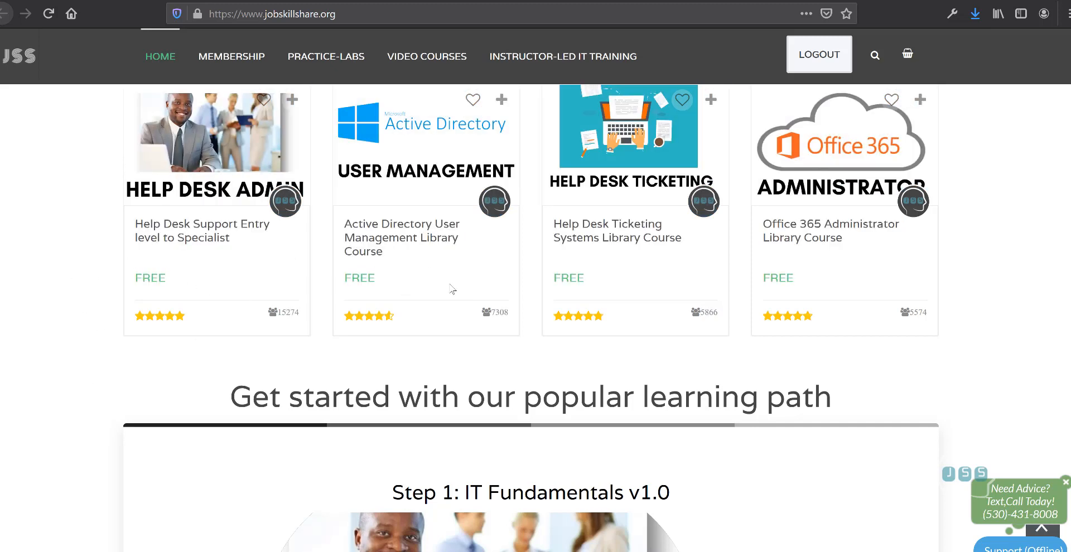
{"action": "scroll", "coordinate": [531, 318], "scroll_direction": "down", "scroll_amount": 3}
{"action": "scroll", "coordinate": [531, 318], "scroll_direction": "down", "scroll_amount": 8}
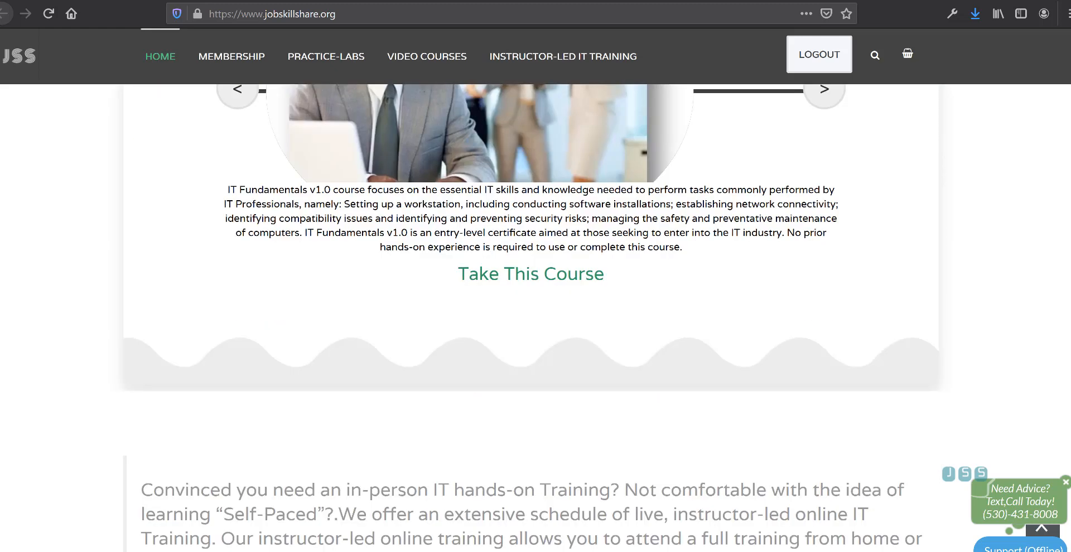
{"action": "scroll", "coordinate": [531, 318], "scroll_direction": "up", "scroll_amount": 2}
{"action": "scroll", "coordinate": [531, 318], "scroll_direction": "up", "scroll_amount": 3}
{"action": "scroll", "coordinate": [530, 318], "scroll_direction": "up", "scroll_amount": 1}
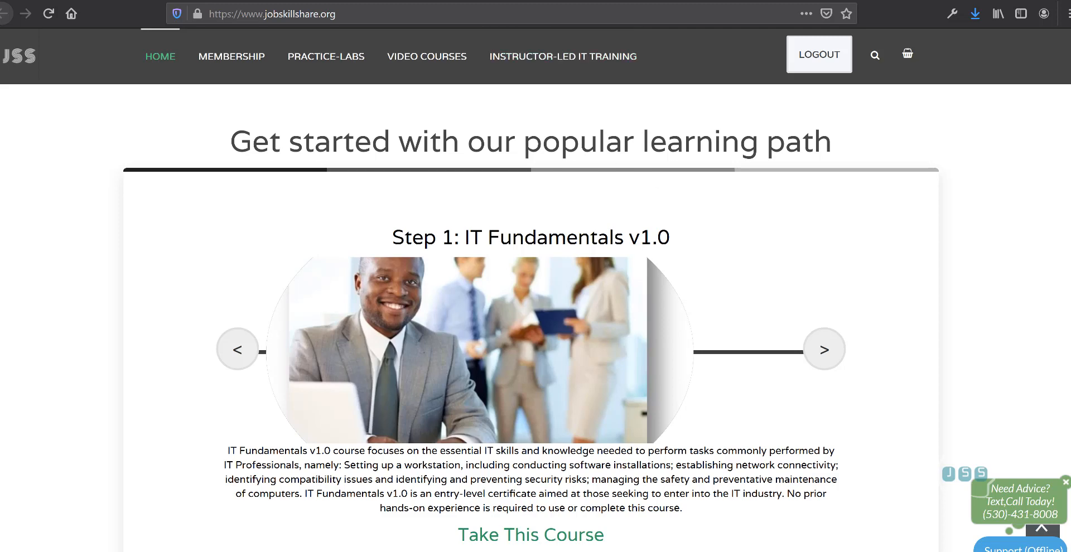
{"action": "scroll", "coordinate": [536, 335], "scroll_direction": "down", "scroll_amount": 1}
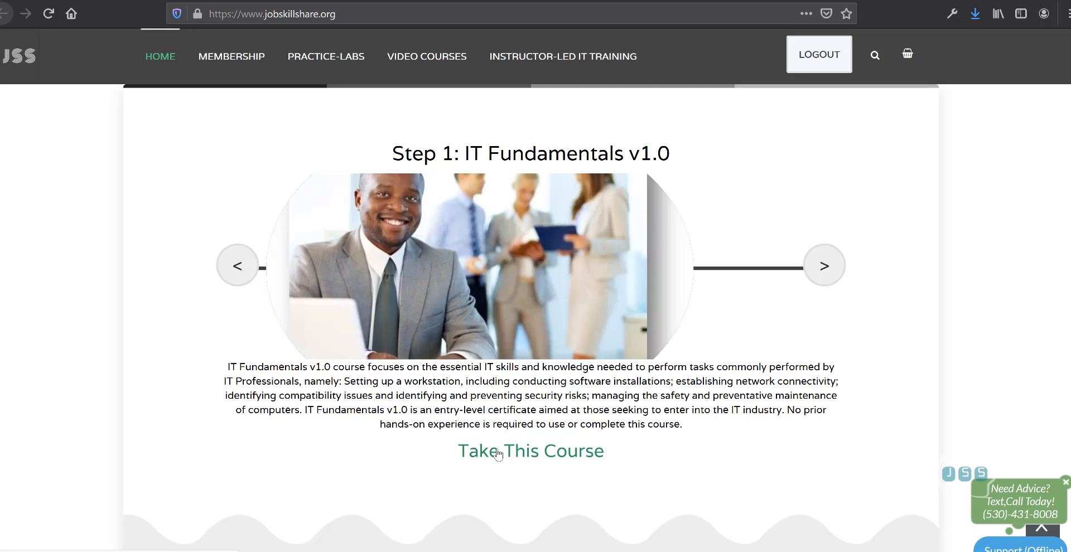
Switch to the Indeed tab with the Help Desk Administrator posting.
{"action": "key", "text": "ctrl+Tab"}
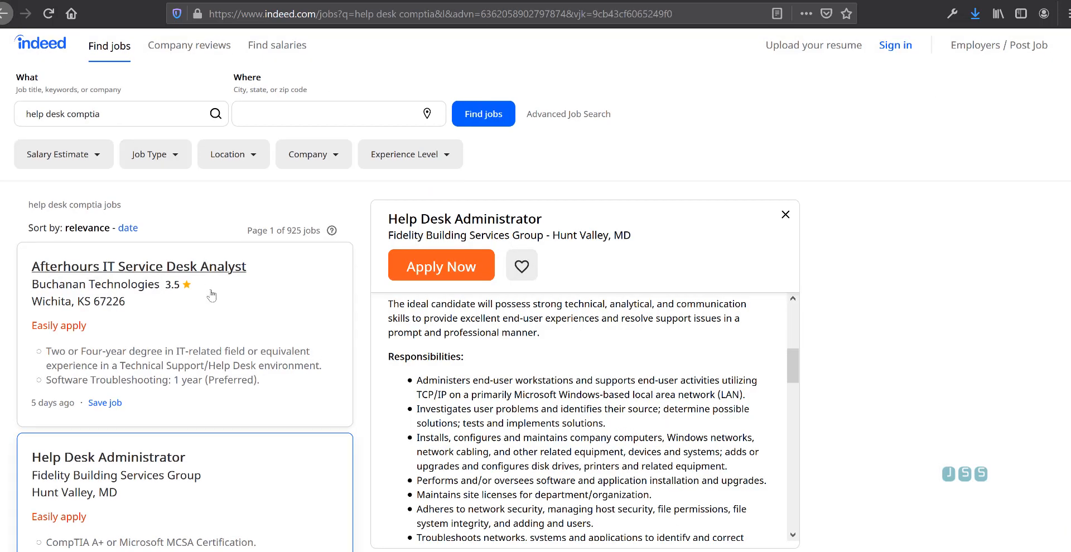
{"action": "scroll", "coordinate": [212, 295], "scroll_direction": "down", "scroll_amount": 3}
{"action": "left_click_drag", "start_coordinate": [417, 224], "coordinate": [650, 408]}
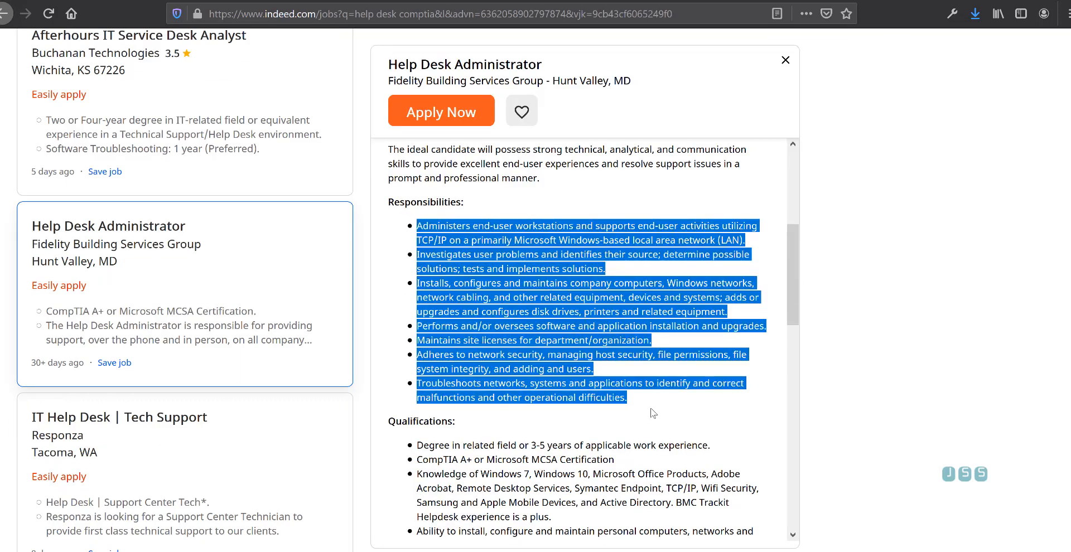